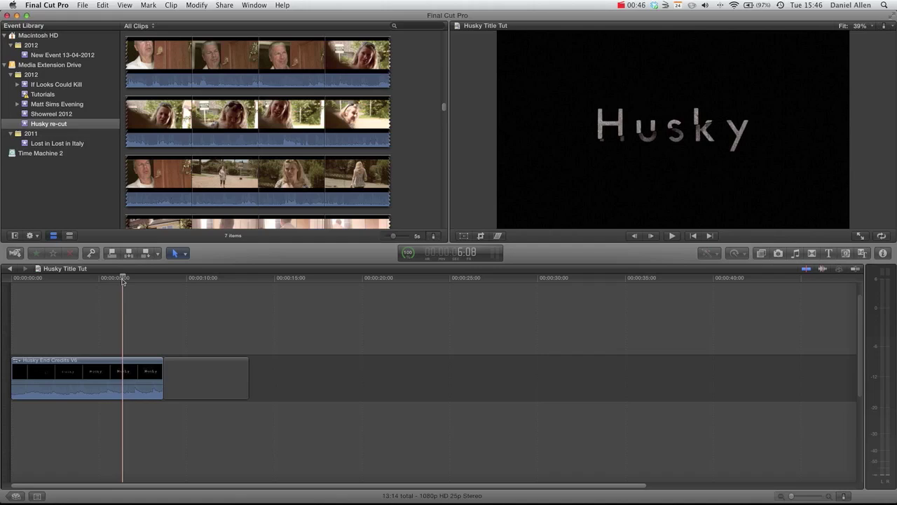
Step: Drop a Basic Title into the gap after the end-credits clip and retype its text as Husky
{"action": "key", "text": "XF86AudioMute"}
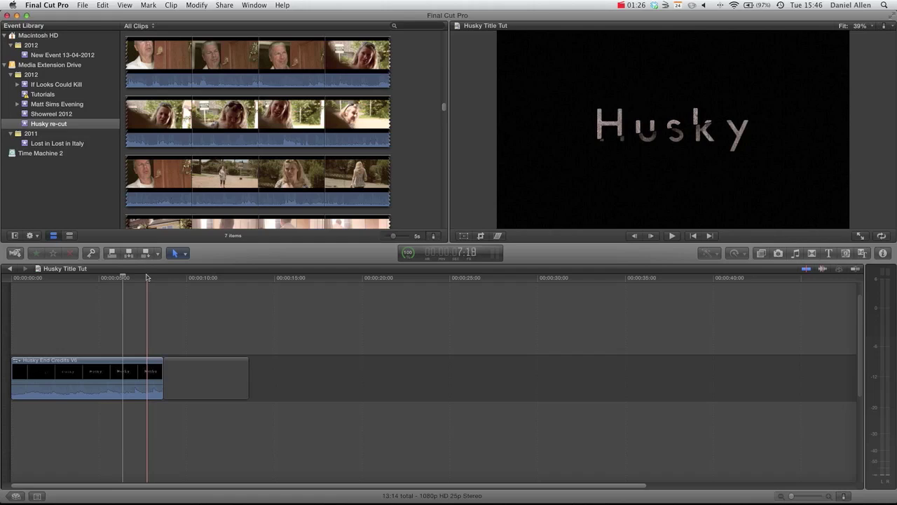
{"action": "left_click", "coordinate": [146, 277]}
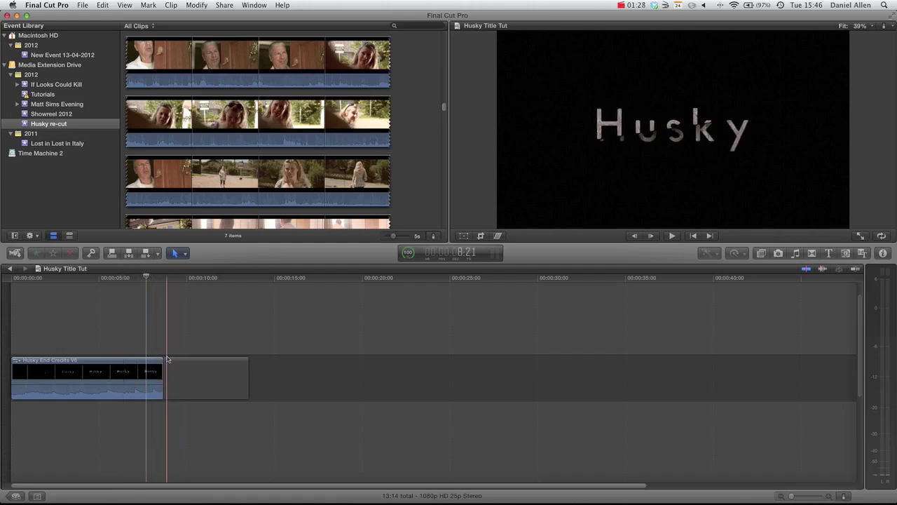
{"action": "left_click", "coordinate": [829, 253]}
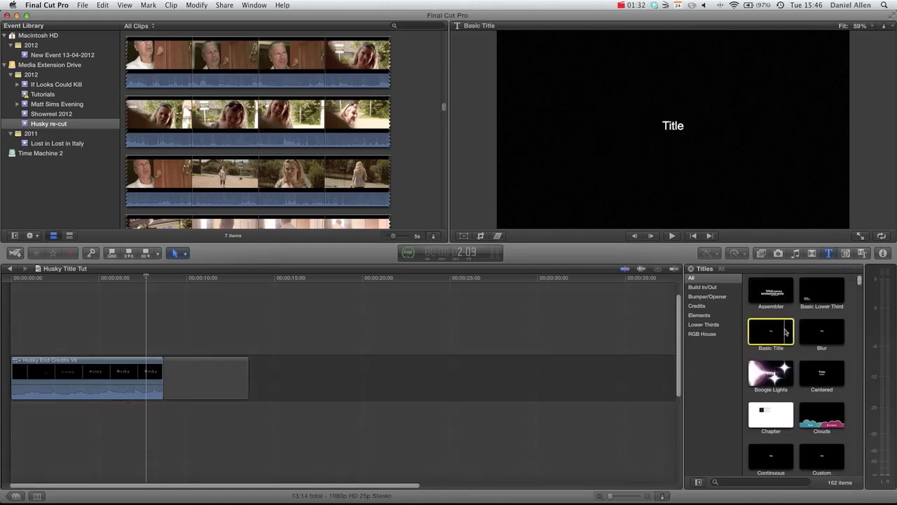
{"action": "left_click_drag", "start_coordinate": [785, 328], "coordinate": [327, 374]}
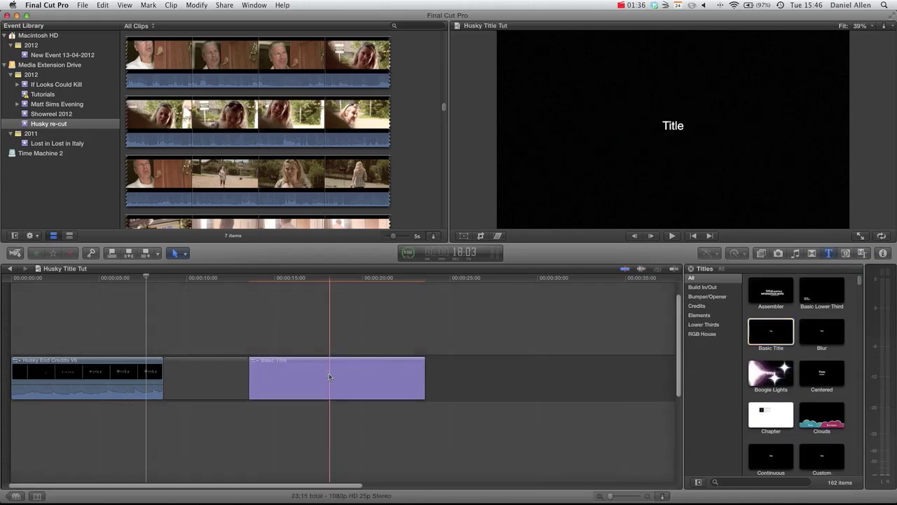
{"action": "double_click", "coordinate": [673, 128]}
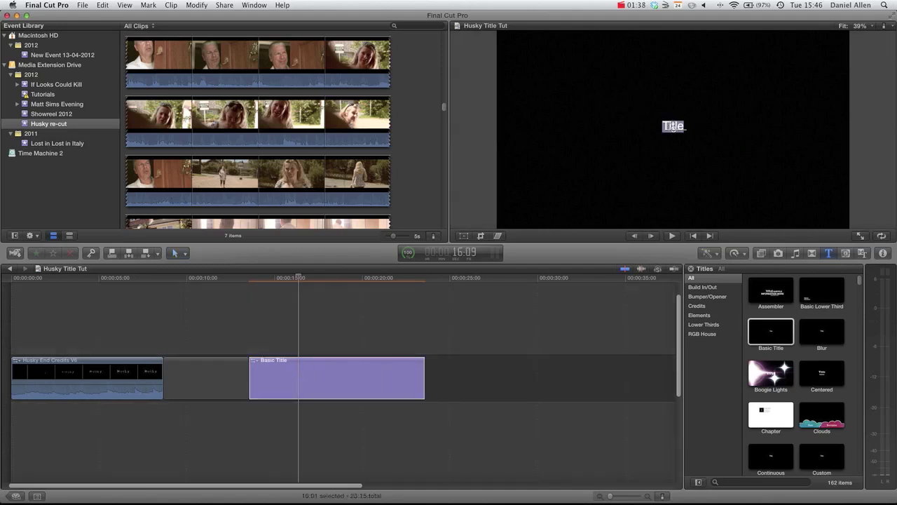
{"action": "type", "text": "Husky"}
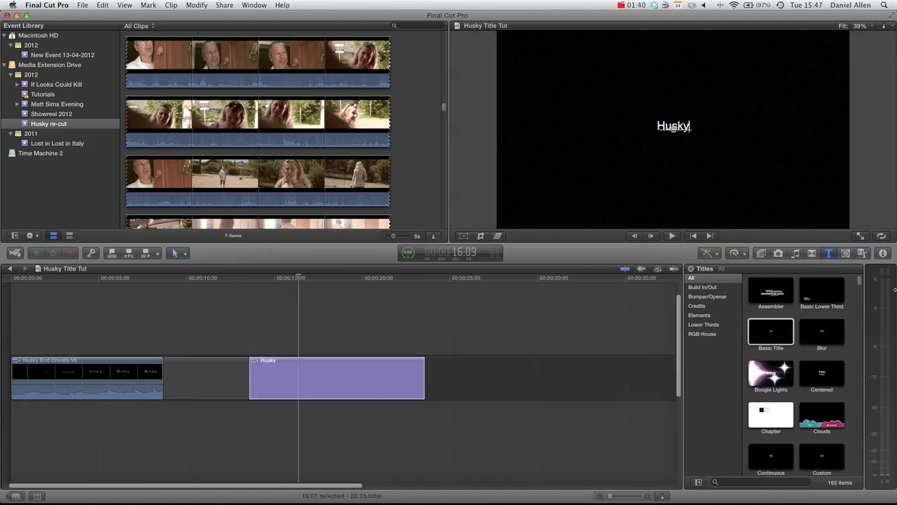
Step: Change the Husky title's font to Futura in the Text Inspector
{"action": "left_click", "coordinate": [885, 254]}
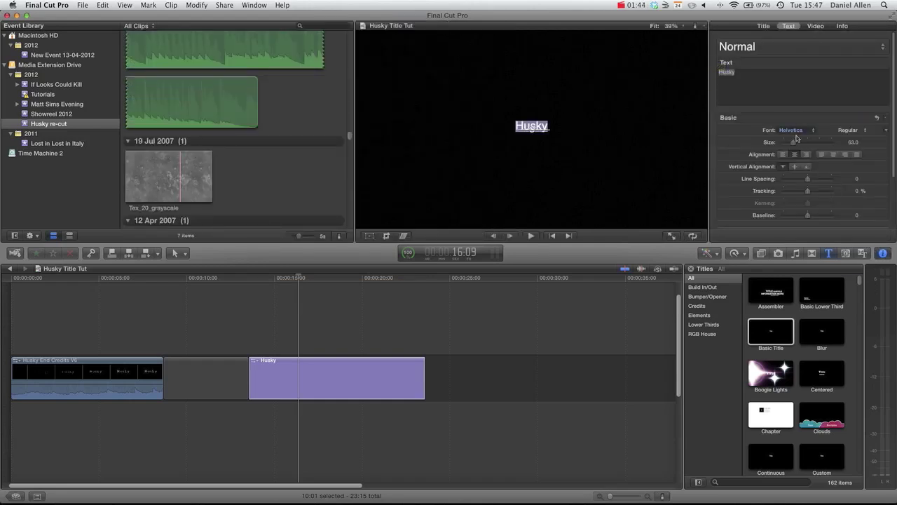
{"action": "left_click", "coordinate": [791, 130]}
{"action": "scroll", "coordinate": [790, 132], "scroll_direction": "up", "scroll_amount": 5}
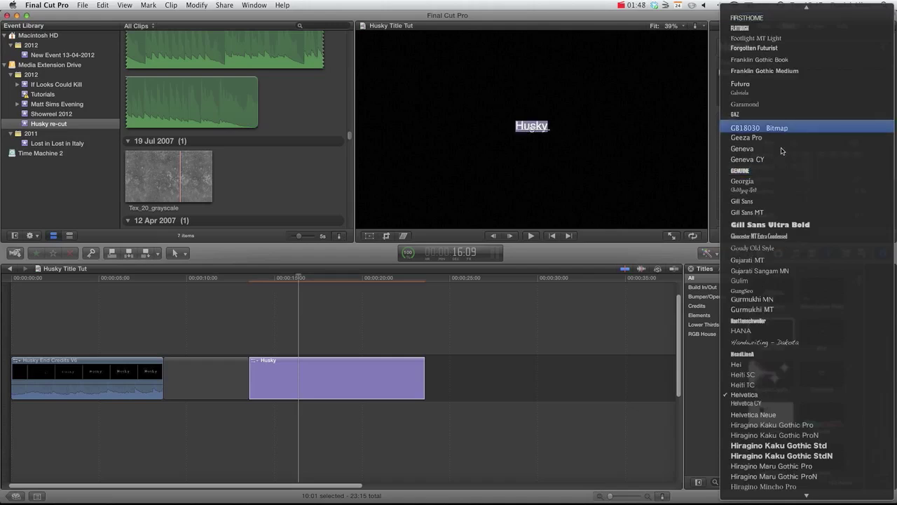
{"action": "left_click", "coordinate": [745, 83]}
{"action": "left_click", "coordinate": [852, 130]}
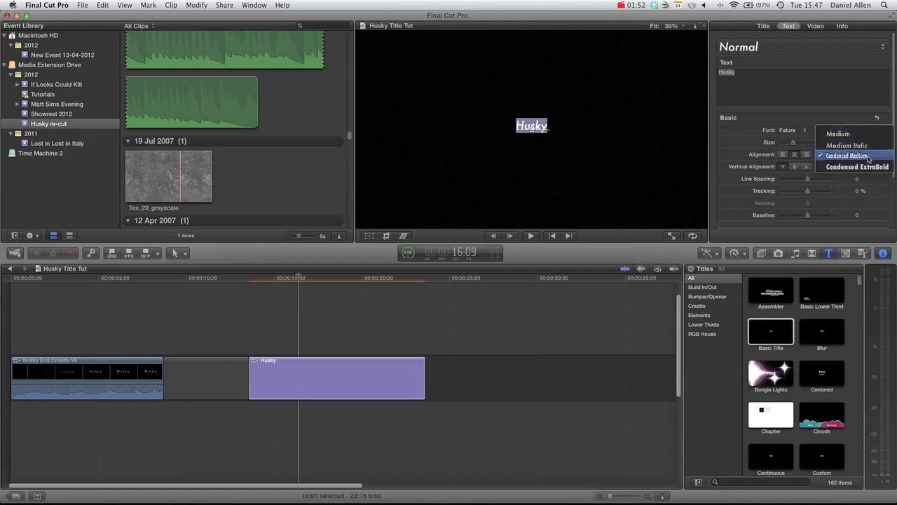
{"action": "left_click", "coordinate": [867, 156]}
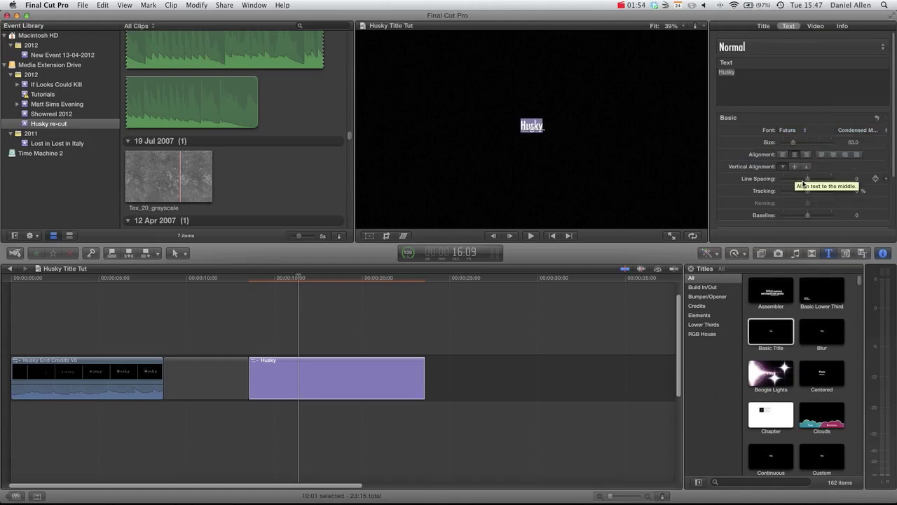
Step: Set tracking to about 23.82%, size 226, baseline -64, and settle on the Medium style
{"action": "left_click_drag", "start_coordinate": [807, 190], "coordinate": [815, 192]}
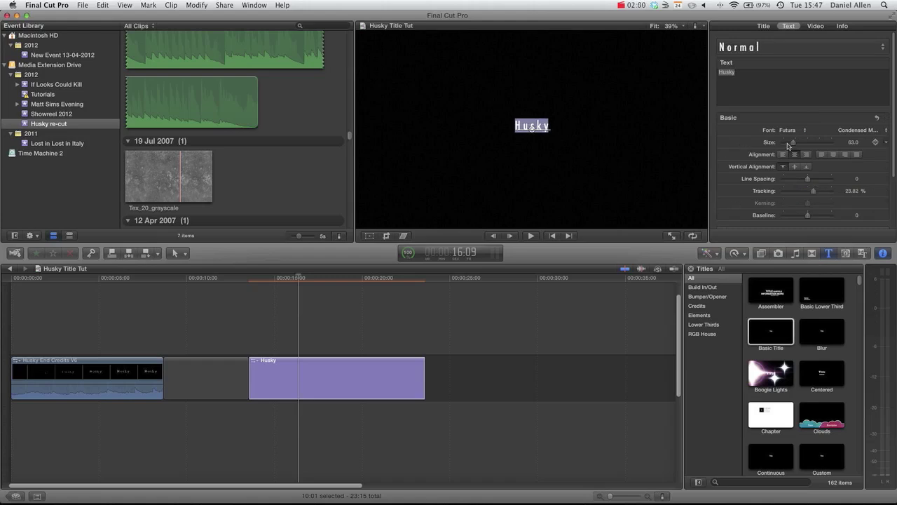
{"action": "left_click_drag", "start_coordinate": [790, 144], "coordinate": [820, 141]}
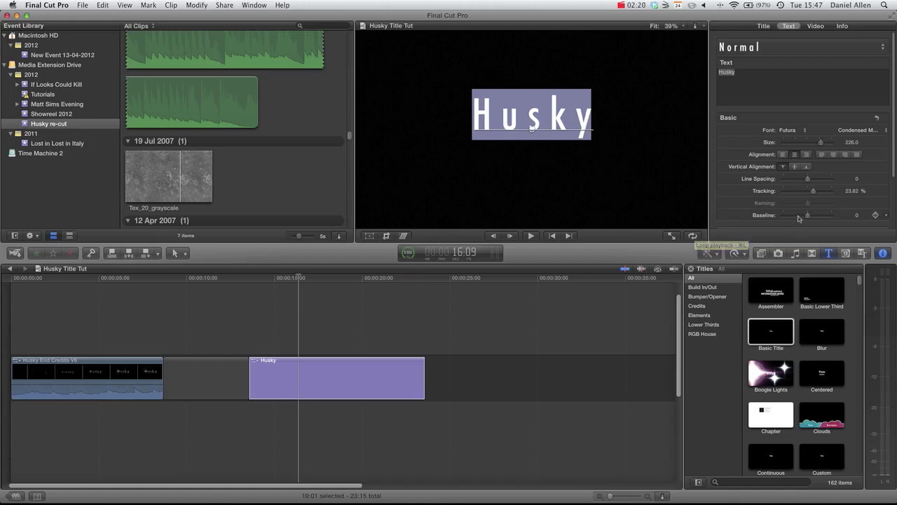
{"action": "left_click_drag", "start_coordinate": [807, 216], "coordinate": [792, 219]}
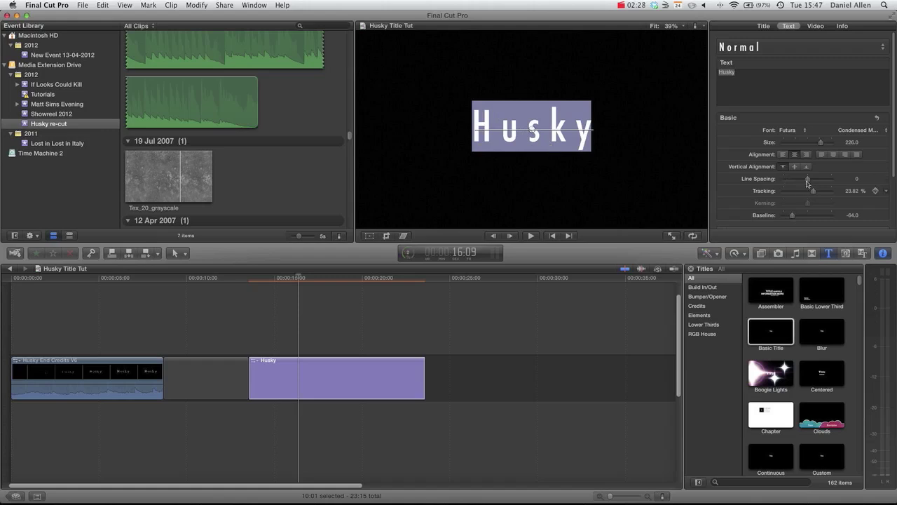
{"action": "left_click", "coordinate": [869, 131]}
{"action": "left_click", "coordinate": [869, 131]}
{"action": "left_click", "coordinate": [862, 130]}
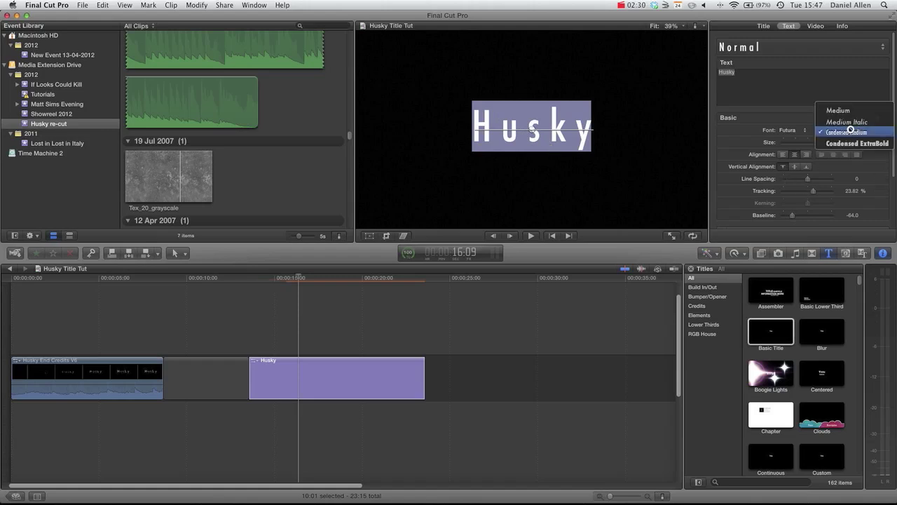
{"action": "left_click", "coordinate": [847, 110]}
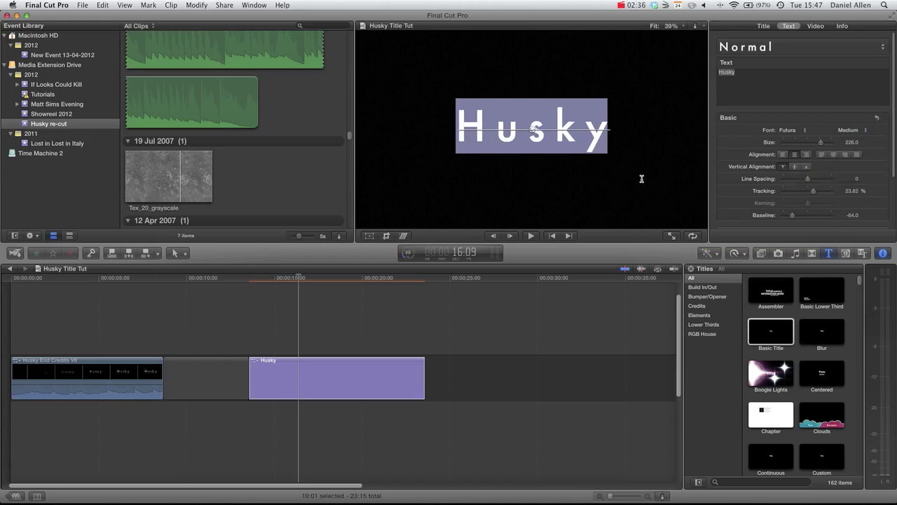
{"action": "scroll", "coordinate": [745, 192], "scroll_direction": "down", "scroll_amount": 2}
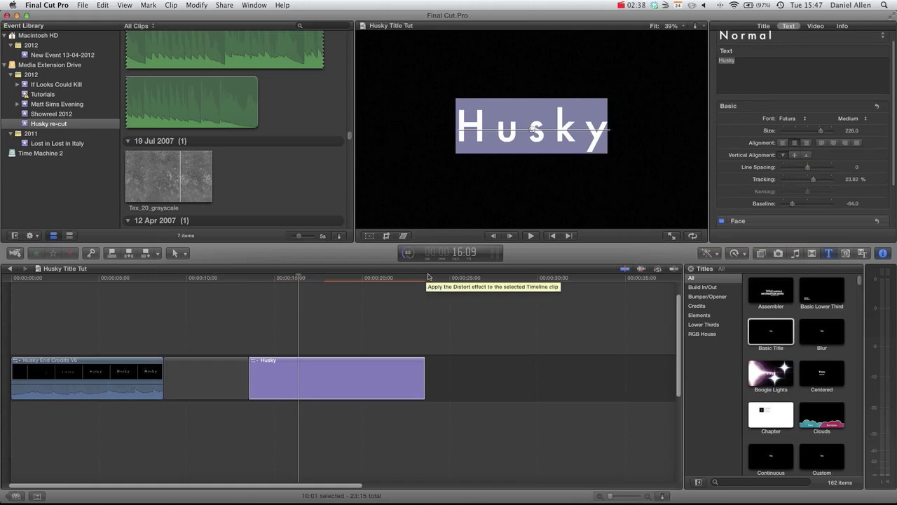
Step: Connect Tex_20_grayscale above the Husky title, trim it to the title's length, and briefly toggle it off and on
{"action": "left_click", "coordinate": [300, 277]}
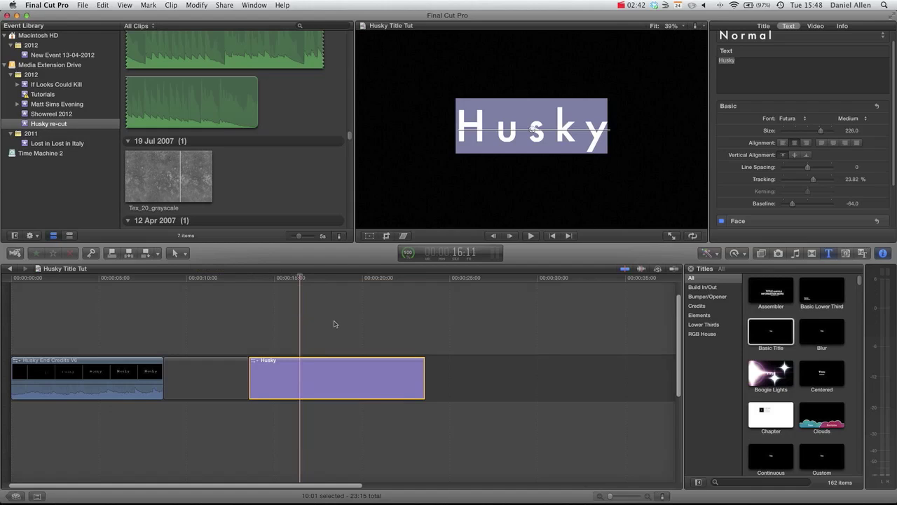
{"action": "left_click", "coordinate": [162, 171]}
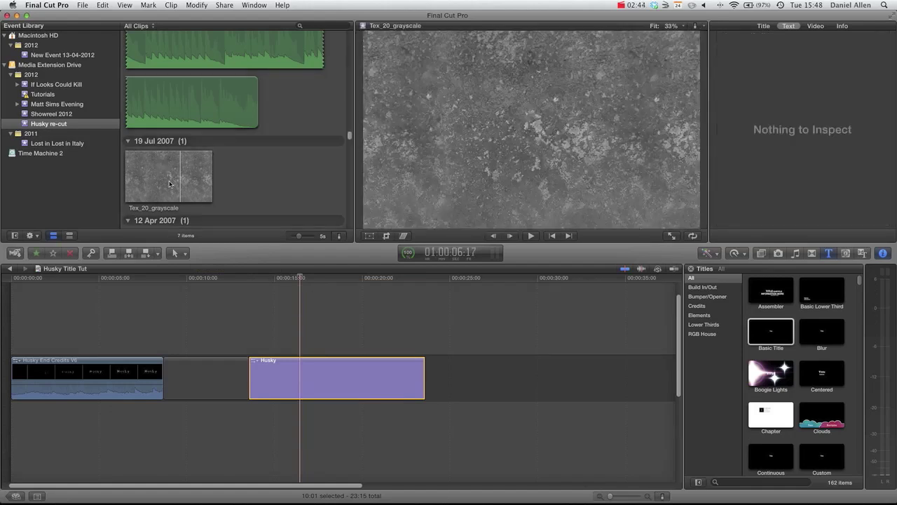
{"action": "left_click_drag", "start_coordinate": [160, 173], "coordinate": [250, 318]}
{"action": "left_click_drag", "start_coordinate": [316, 317], "coordinate": [425, 318]}
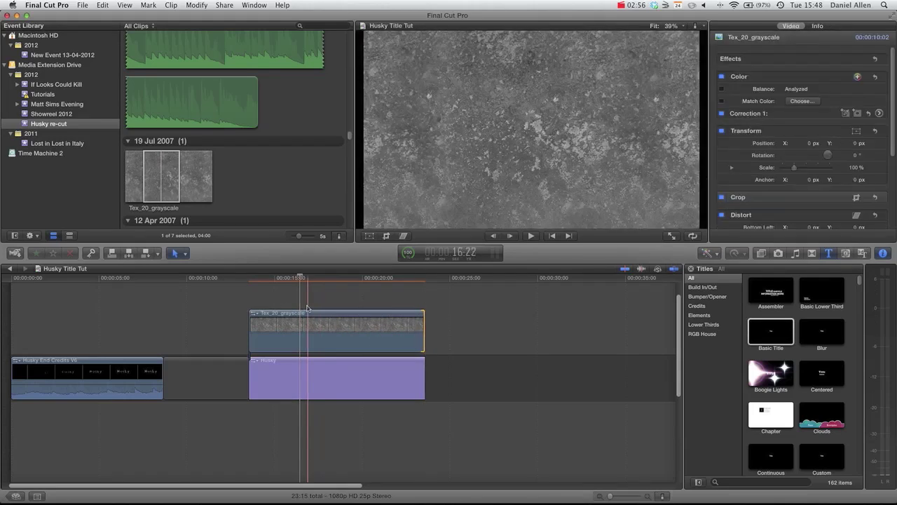
{"action": "left_click", "coordinate": [308, 330]}
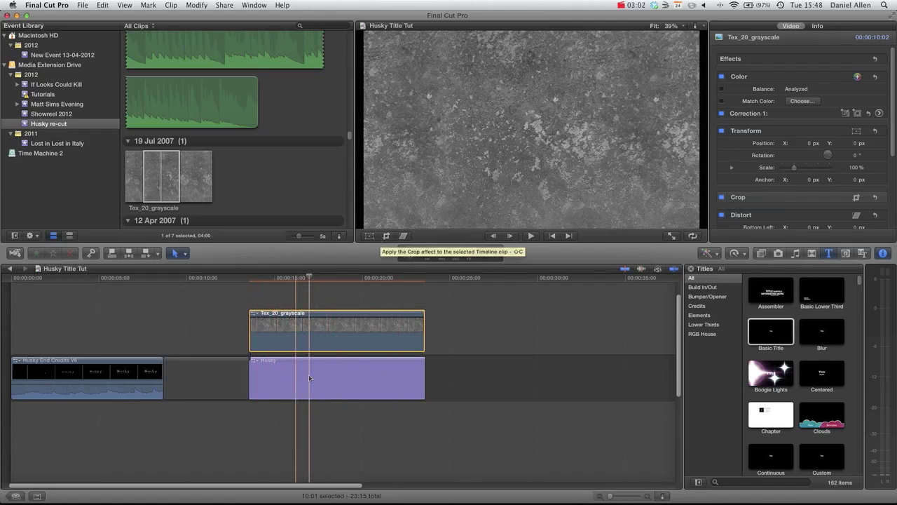
{"action": "key", "text": "v"}
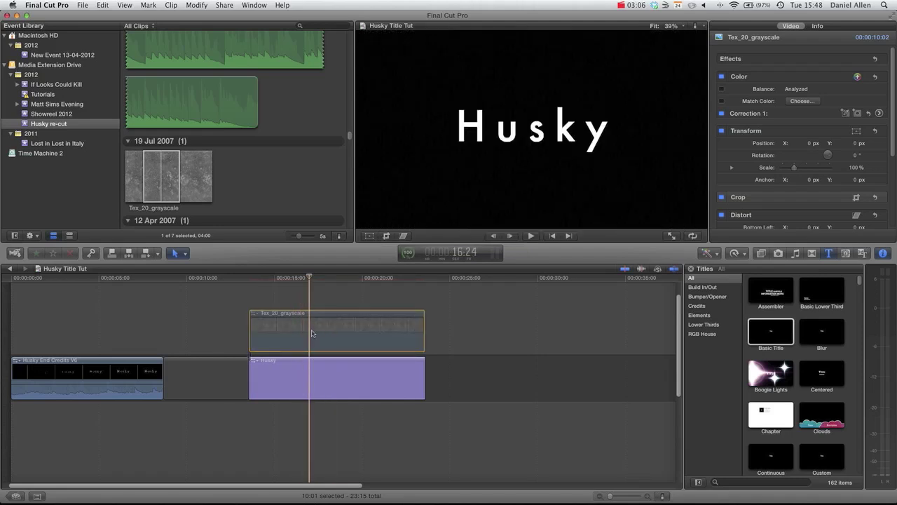
{"action": "key", "text": "v"}
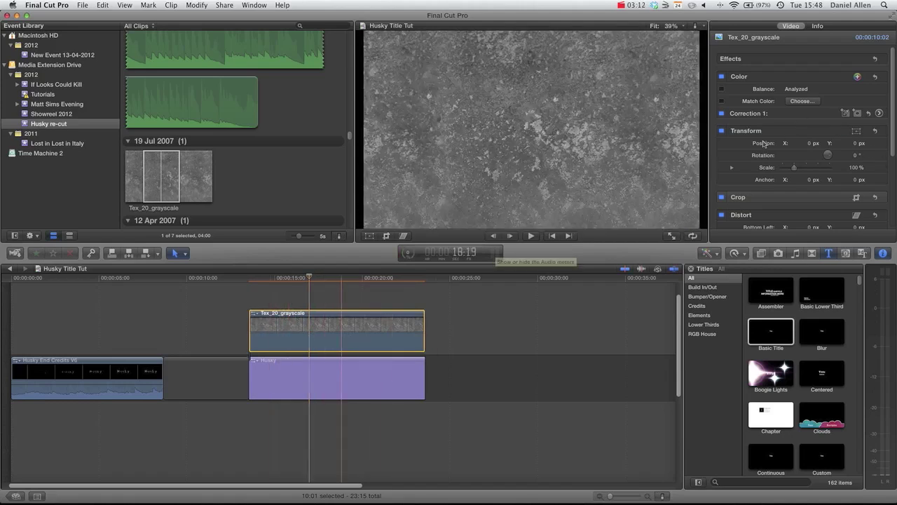
Step: Set the texture clip's Compositing Blend Mode to Stencil Luma
{"action": "scroll", "coordinate": [716, 175], "scroll_direction": "down", "scroll_amount": 6}
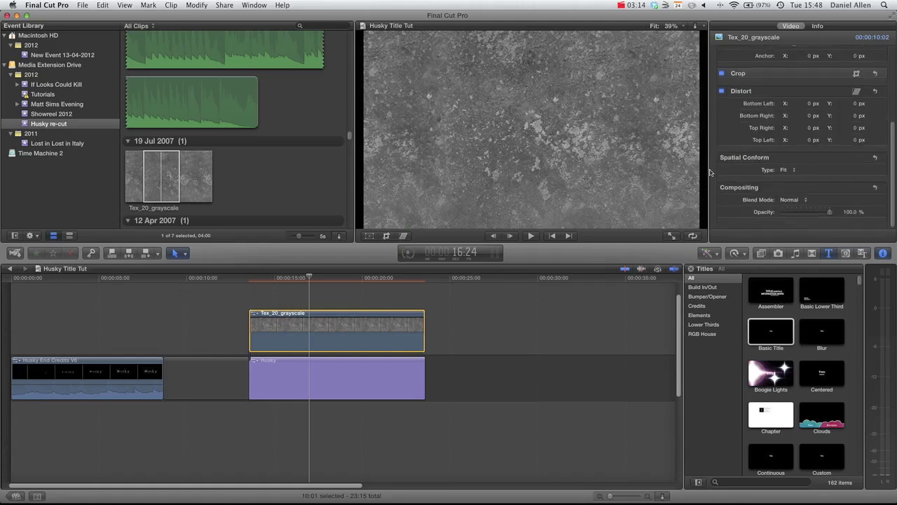
{"action": "left_click", "coordinate": [799, 205]}
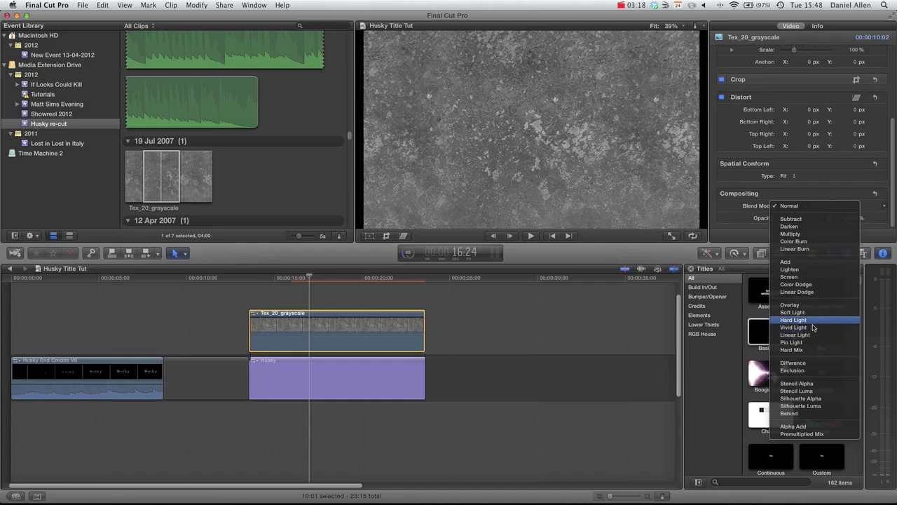
{"action": "left_click", "coordinate": [817, 391]}
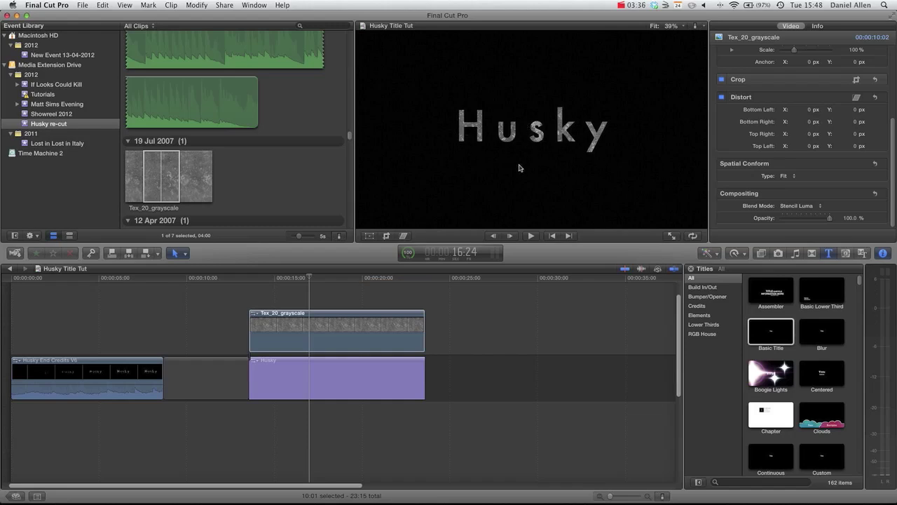
Step: Transform the texture in the Viewer to 76% scale and Y position 69 px
{"action": "left_click", "coordinate": [305, 320]}
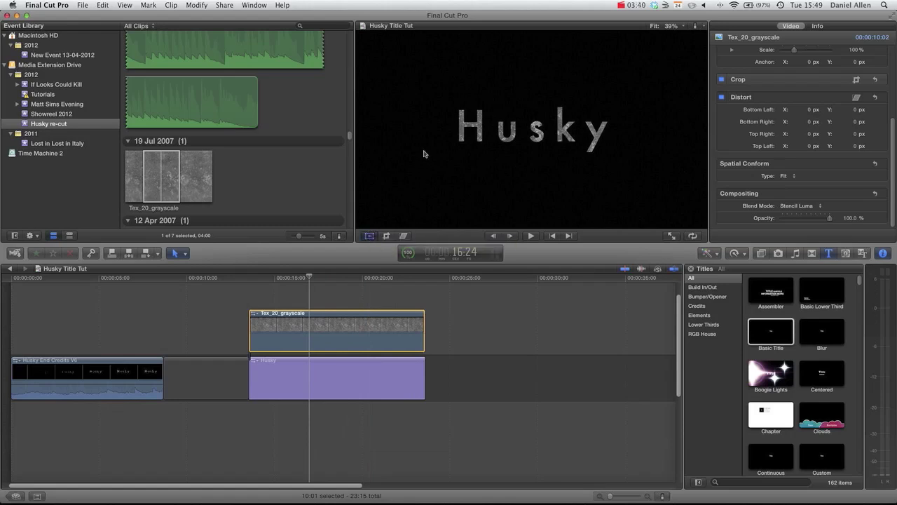
{"action": "left_click_drag", "start_coordinate": [364, 228], "coordinate": [453, 172]}
{"action": "left_click_drag", "start_coordinate": [533, 130], "coordinate": [533, 152]}
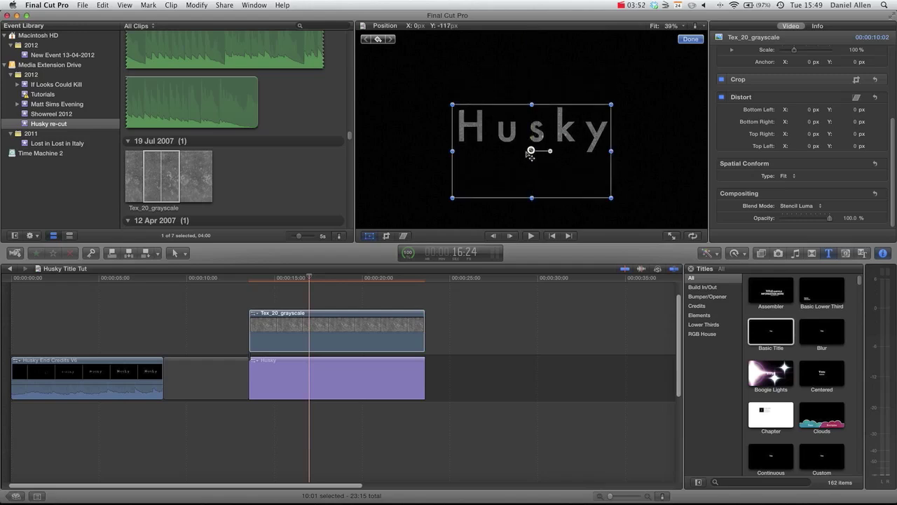
{"action": "left_click", "coordinate": [691, 41]}
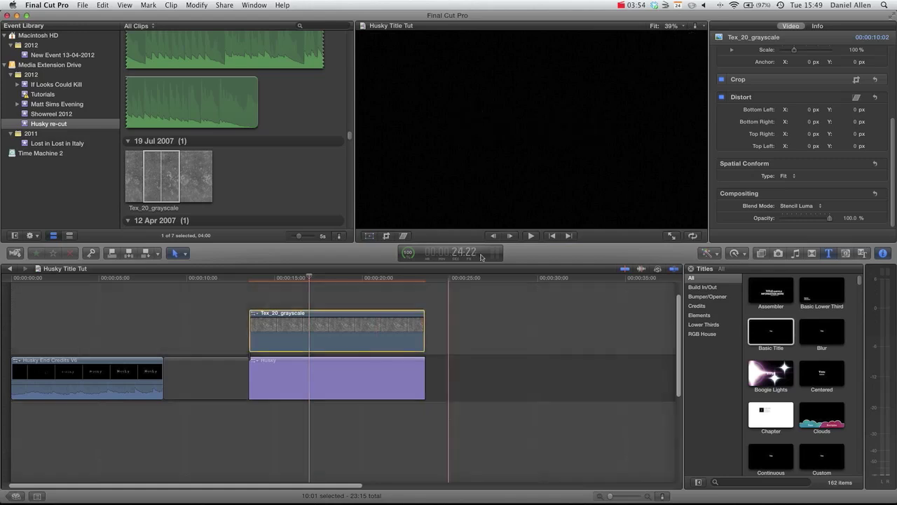
Step: Set the Husky title's Face colour to orange in the Text inspector
{"action": "left_click", "coordinate": [287, 369]}
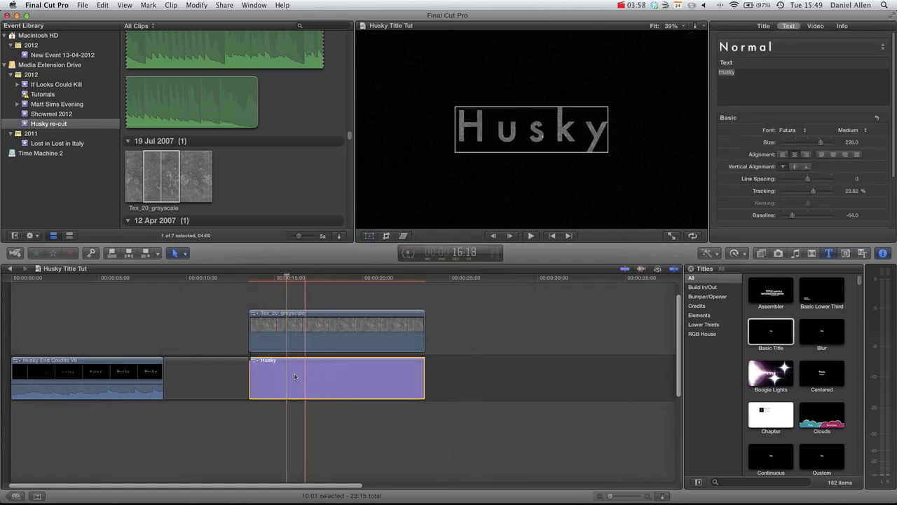
{"action": "scroll", "coordinate": [715, 169], "scroll_direction": "down", "scroll_amount": 5}
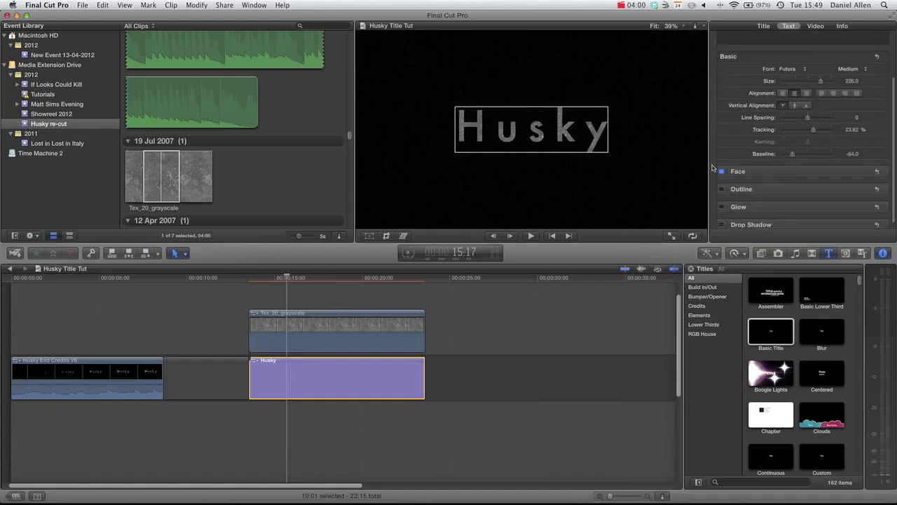
{"action": "mouse_move", "coordinate": [843, 166]}
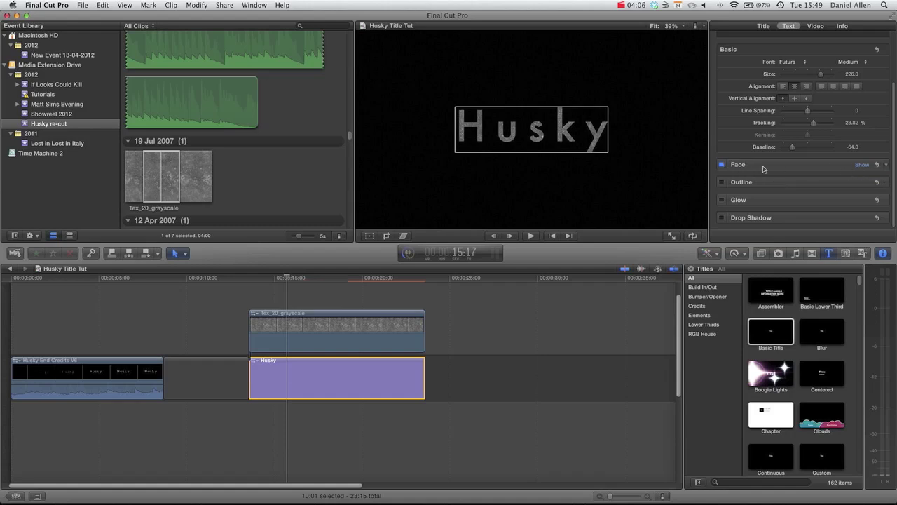
{"action": "left_click", "coordinate": [858, 165]}
{"action": "left_click", "coordinate": [796, 189]}
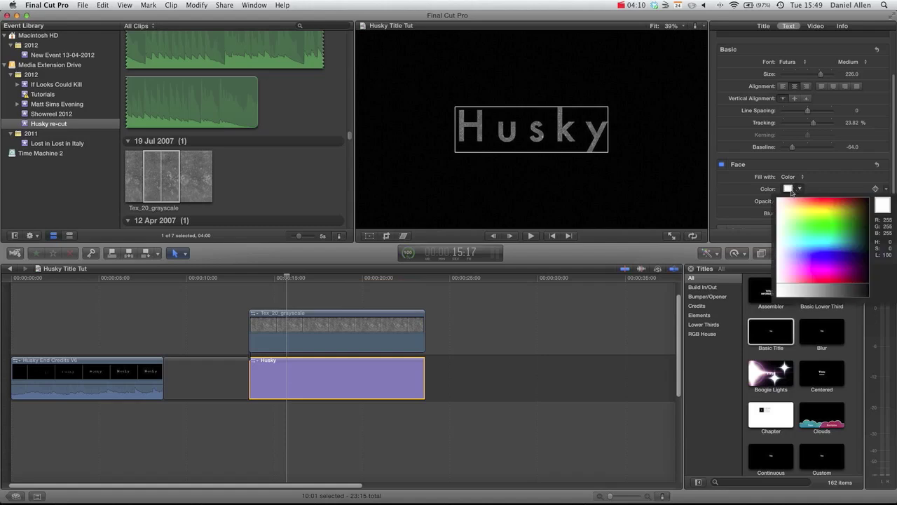
{"action": "left_click_drag", "start_coordinate": [792, 199], "coordinate": [838, 202]}
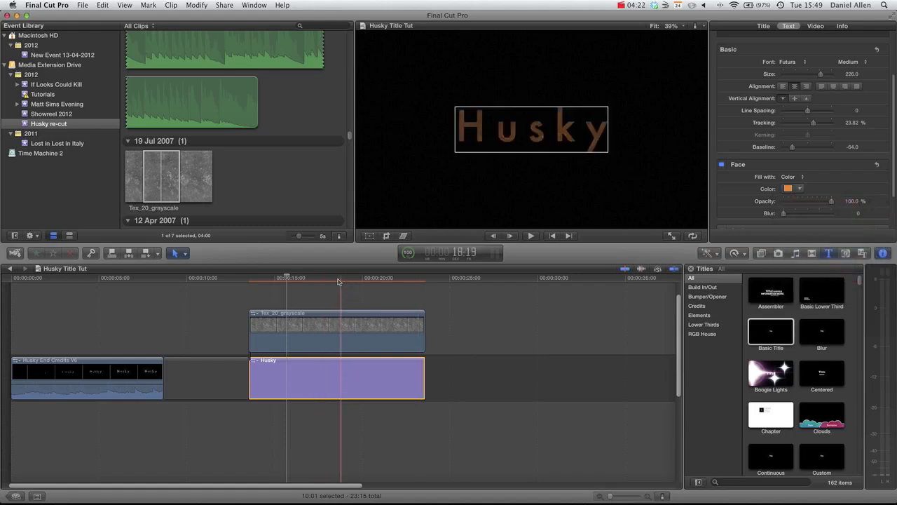
{"action": "left_click_drag", "start_coordinate": [284, 279], "coordinate": [310, 282]}
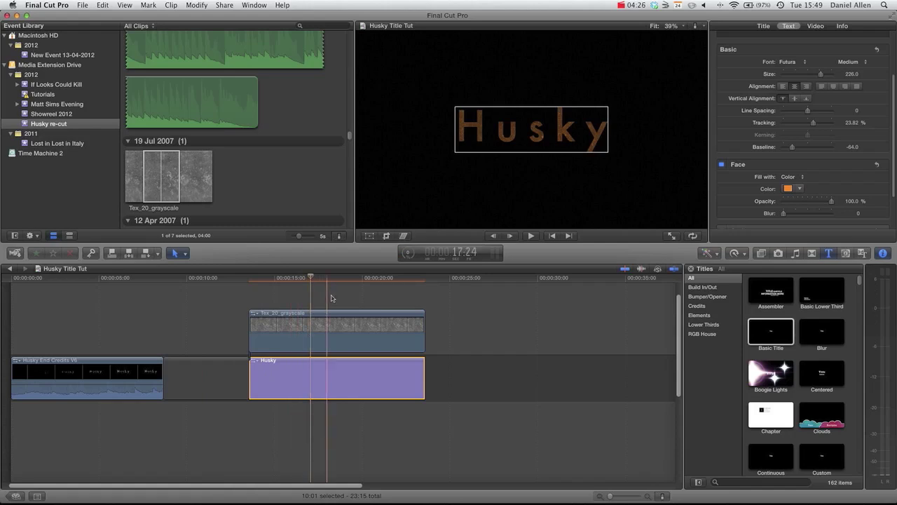
Step: Merge the texture and Husky title clips into a New Compound Clip and select it
{"action": "left_click_drag", "start_coordinate": [341, 297], "coordinate": [300, 397]}
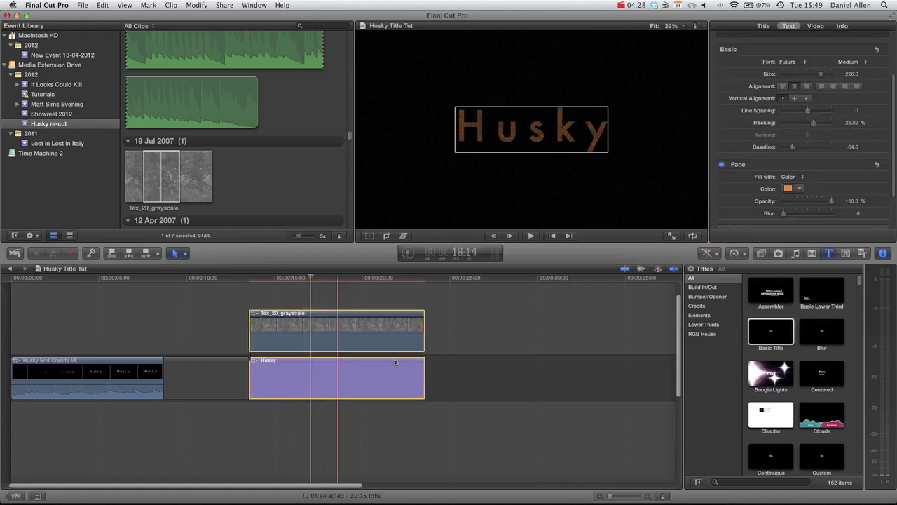
{"action": "right_click", "coordinate": [302, 361]}
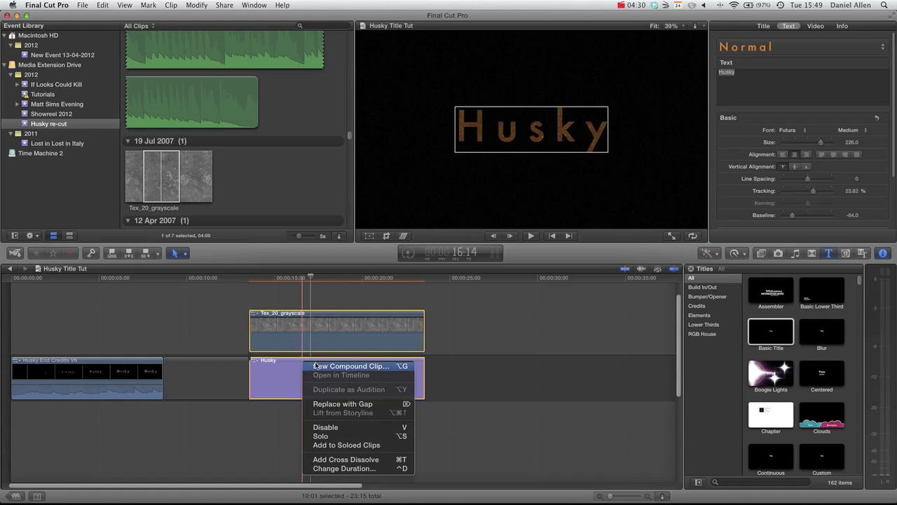
{"action": "left_click", "coordinate": [326, 366]}
{"action": "left_click", "coordinate": [321, 320]}
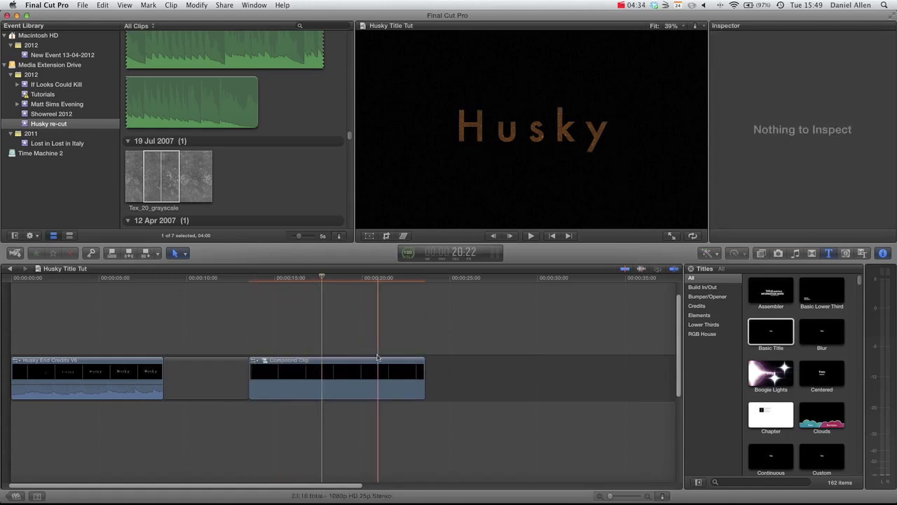
{"action": "left_click", "coordinate": [300, 376]}
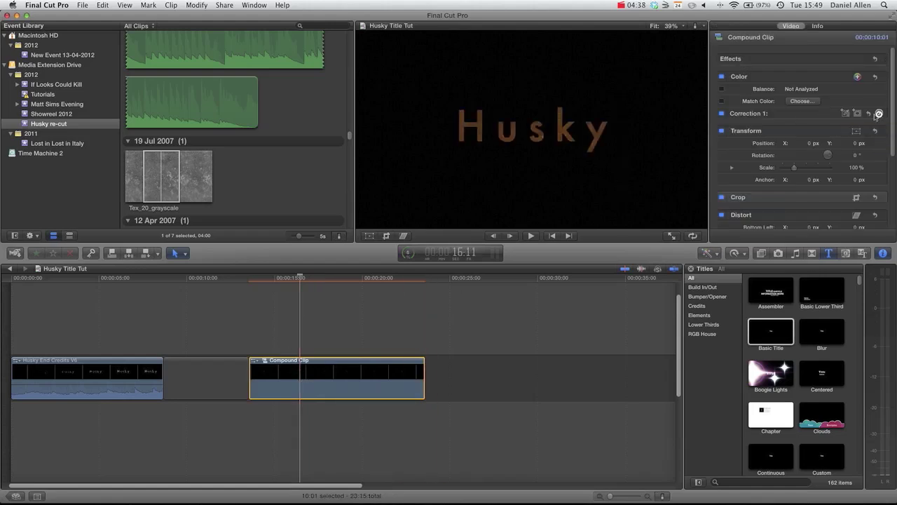
Step: In the Color Board, raise highlight exposure to 28%, shift the highlight tint, and cut global saturation to about -47%
{"action": "key", "text": "super+6"}
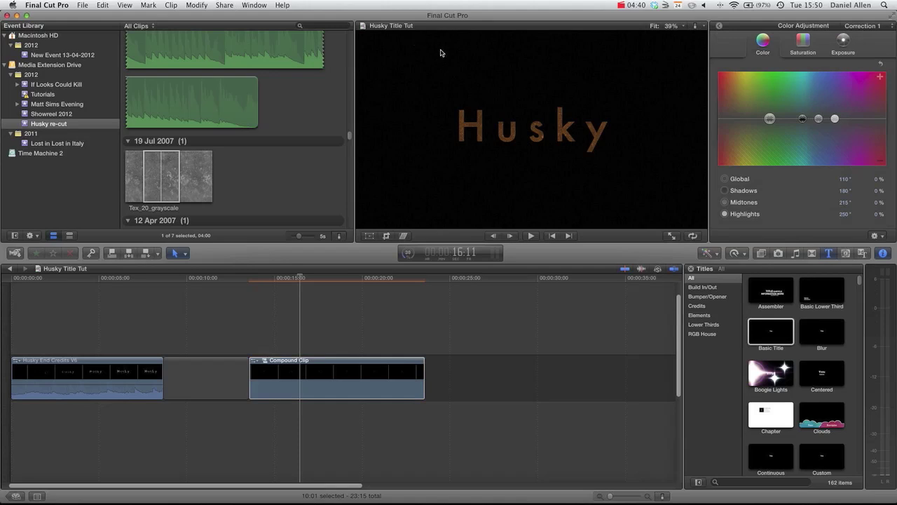
{"action": "left_click", "coordinate": [837, 40]}
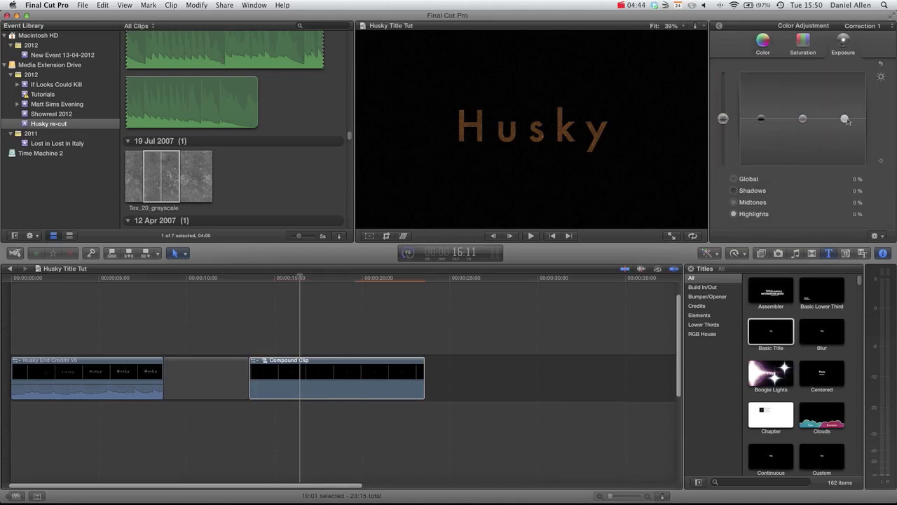
{"action": "left_click_drag", "start_coordinate": [848, 121], "coordinate": [845, 96]}
{"action": "left_click", "coordinate": [763, 42]}
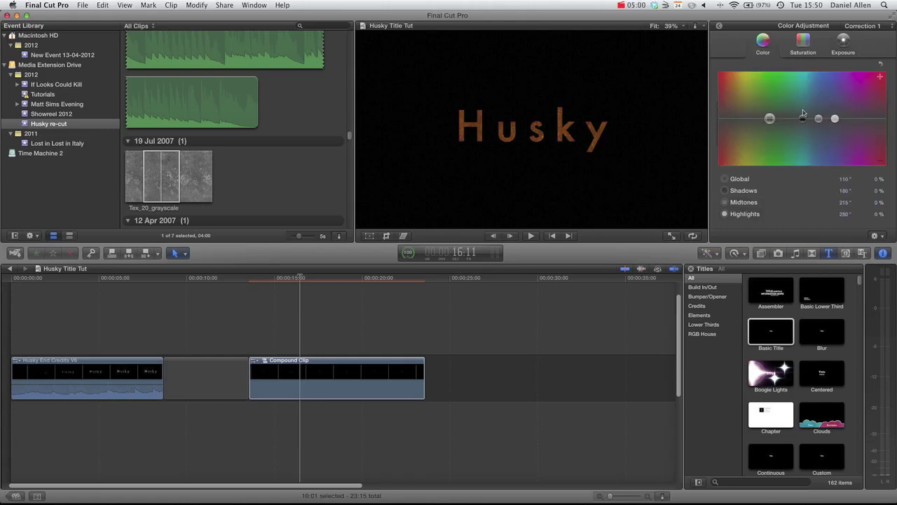
{"action": "left_click_drag", "start_coordinate": [831, 123], "coordinate": [863, 136]}
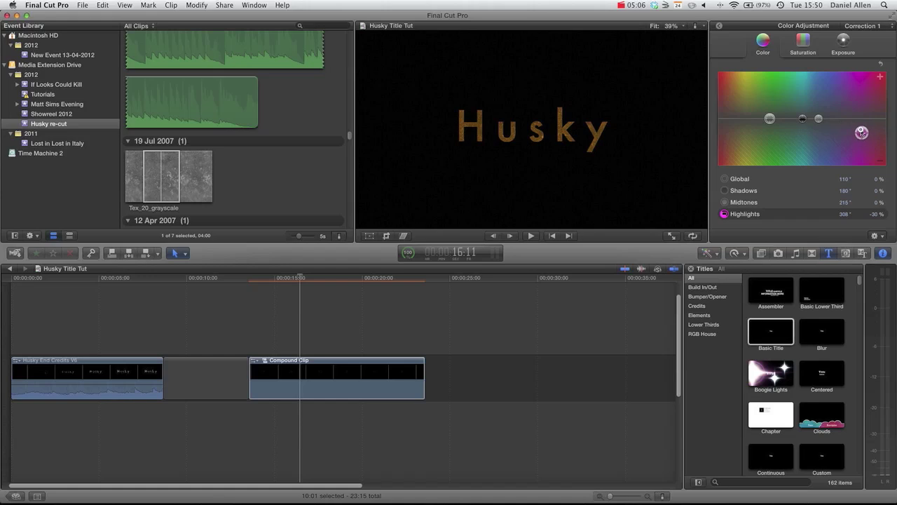
{"action": "left_click", "coordinate": [804, 42]}
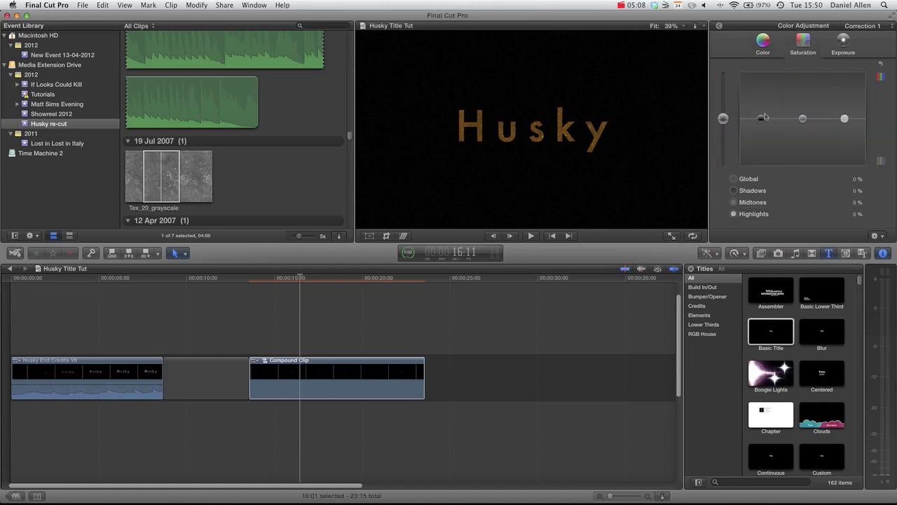
{"action": "left_click_drag", "start_coordinate": [726, 119], "coordinate": [726, 136]}
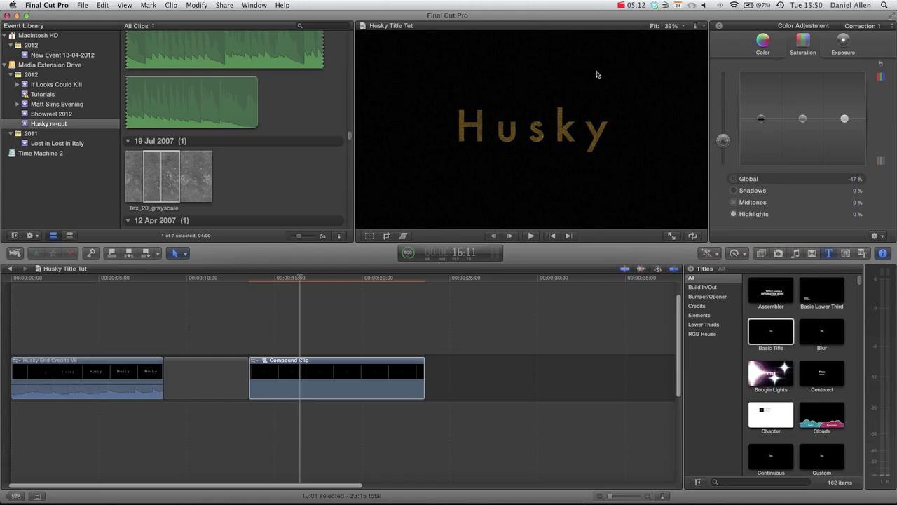
{"action": "left_click", "coordinate": [630, 303]}
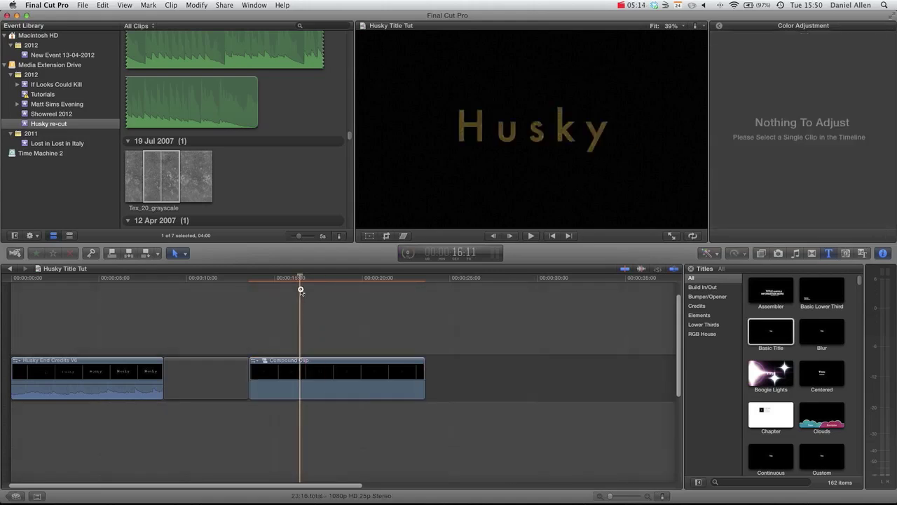
Step: Open the compound clip, lower the Husky title's tracking to 14.63%, and go back to the Husky Title Tut timeline
{"action": "double_click", "coordinate": [290, 373]}
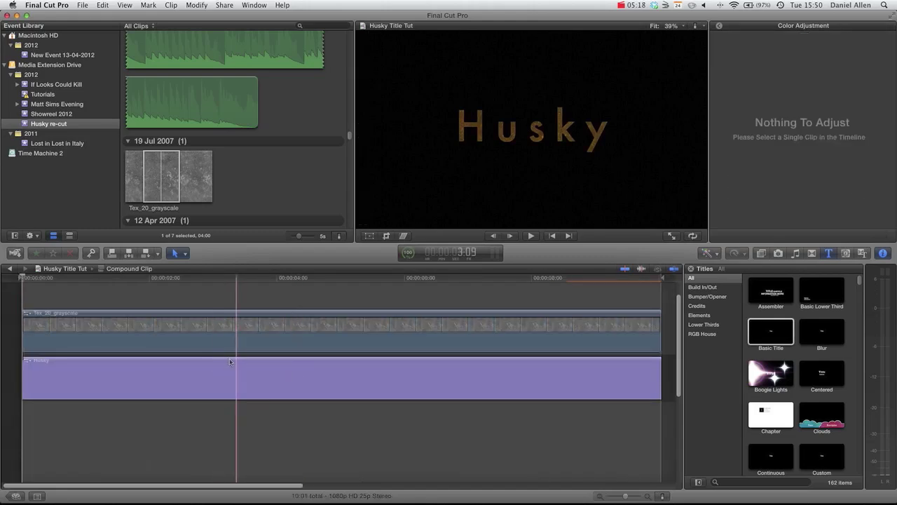
{"action": "left_click", "coordinate": [220, 366]}
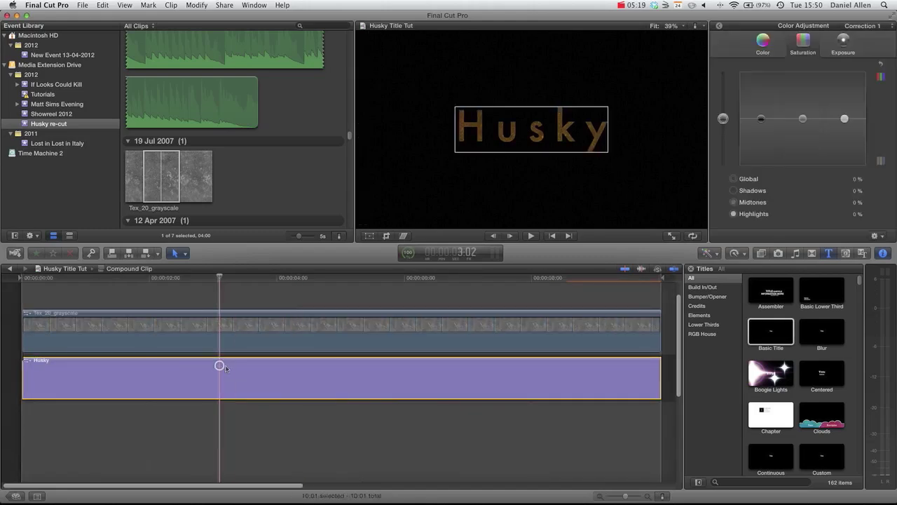
{"action": "left_click", "coordinate": [717, 28]}
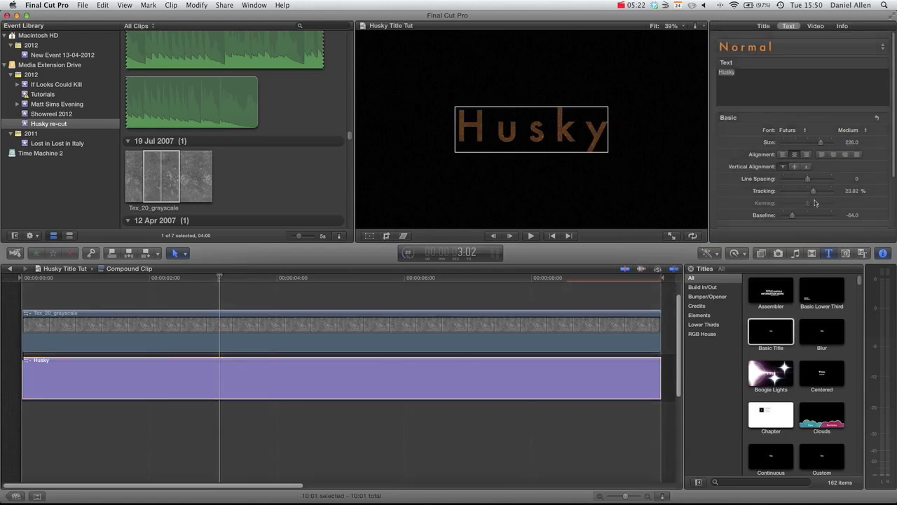
{"action": "left_click_drag", "start_coordinate": [814, 191], "coordinate": [813, 193]}
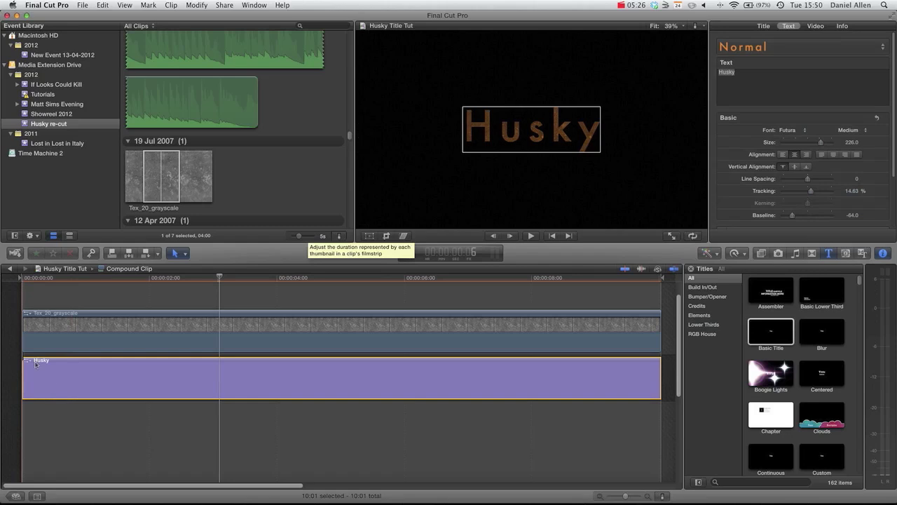
{"action": "left_click", "coordinate": [11, 270]}
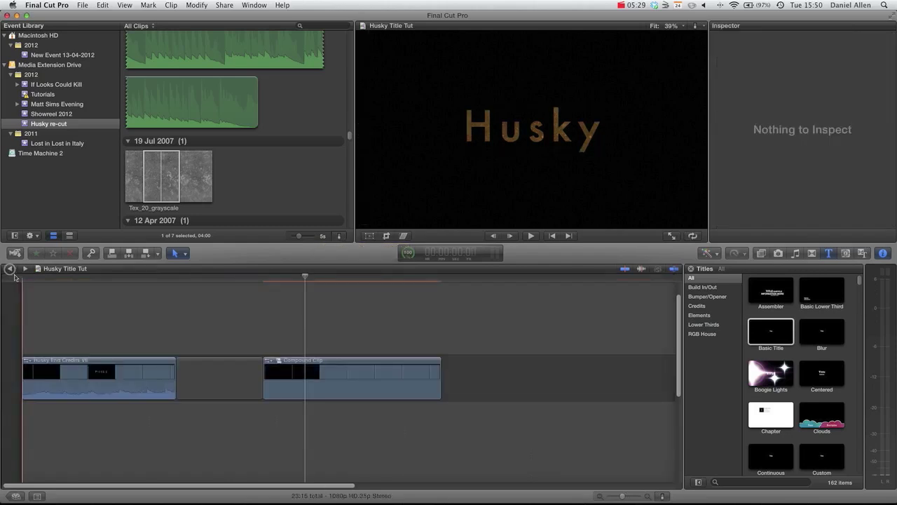
Step: Option-drag the compound clip upward to stack a copy directly above it
{"action": "left_click", "coordinate": [332, 370]}
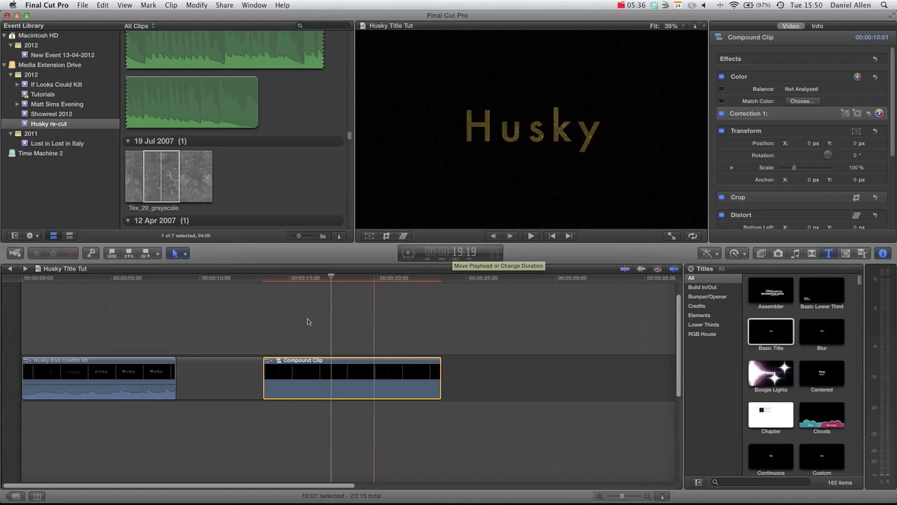
{"action": "left_click_drag", "start_coordinate": [300, 380], "coordinate": [295, 314]}
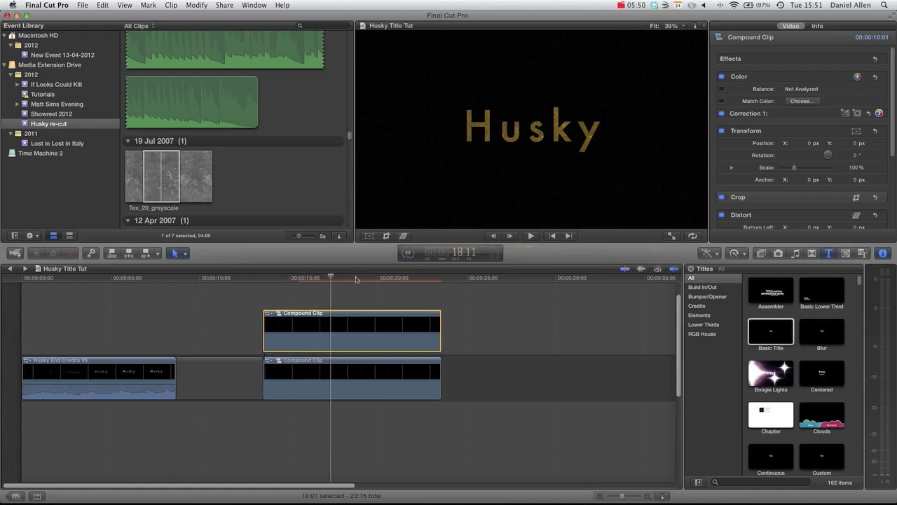
Step: Crop the upper compound clip to Husky's top half: bottom 534 px, left 414 px, right 470 px
{"action": "left_click", "coordinate": [387, 237]}
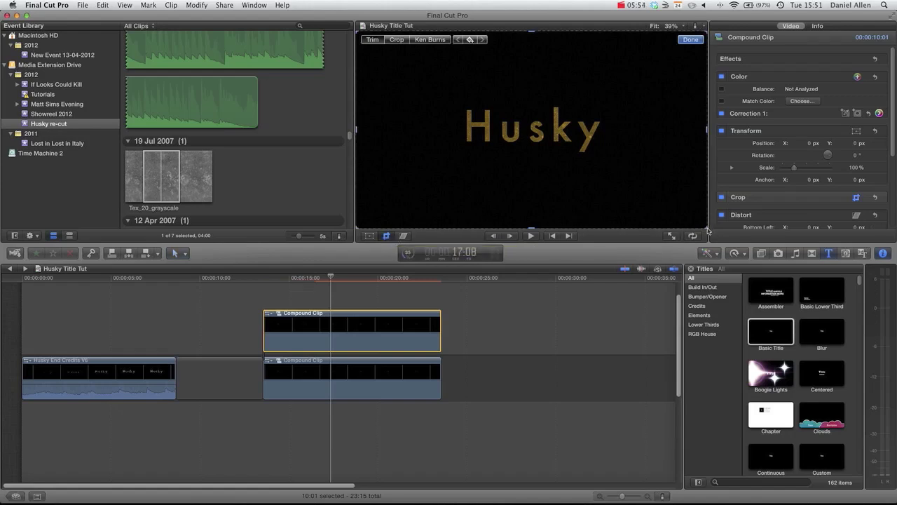
{"action": "left_click", "coordinate": [705, 223]}
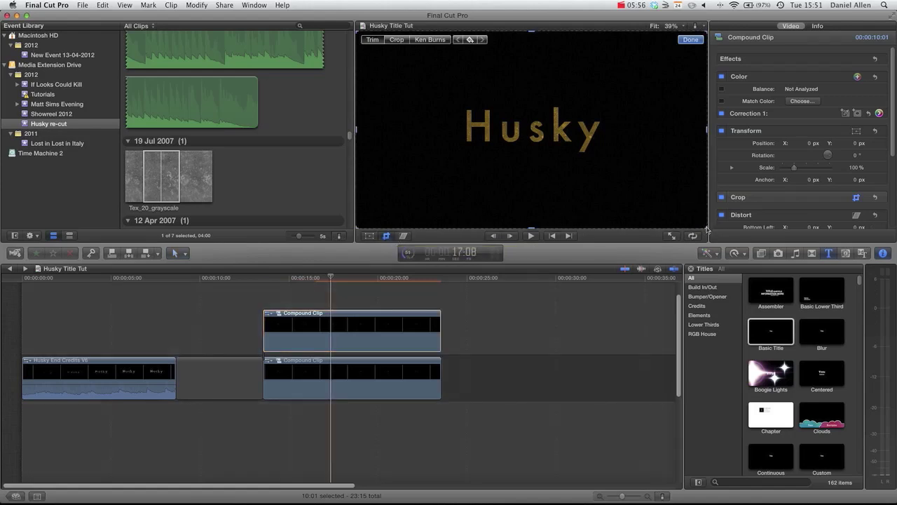
{"action": "left_click_drag", "start_coordinate": [707, 230], "coordinate": [689, 133]}
{"action": "left_click_drag", "start_coordinate": [357, 136], "coordinate": [432, 143]}
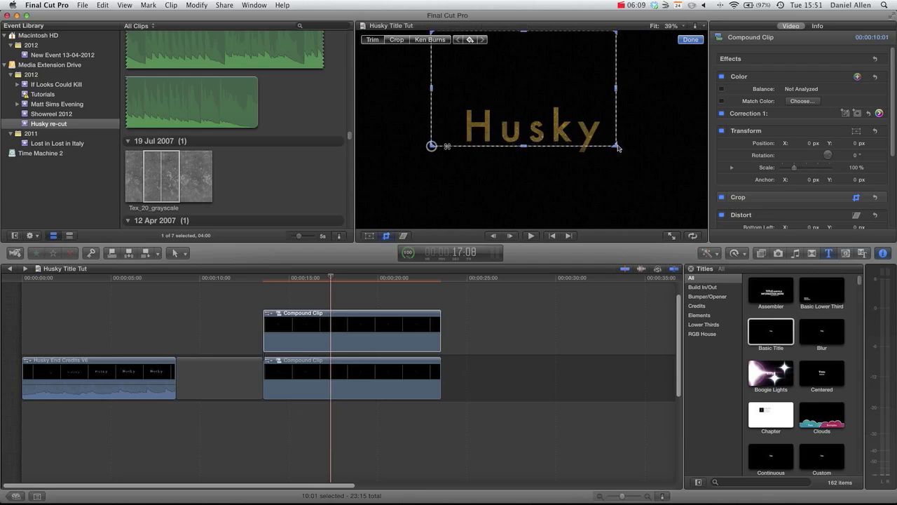
{"action": "left_click_drag", "start_coordinate": [634, 144], "coordinate": [620, 138]}
{"action": "left_click_drag", "start_coordinate": [517, 140], "coordinate": [518, 130]}
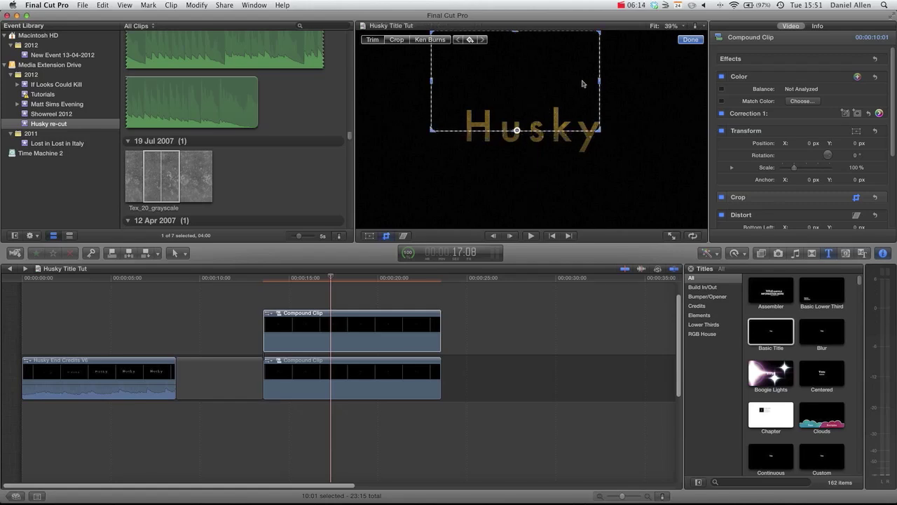
{"action": "left_click_drag", "start_coordinate": [600, 82], "coordinate": [620, 80]}
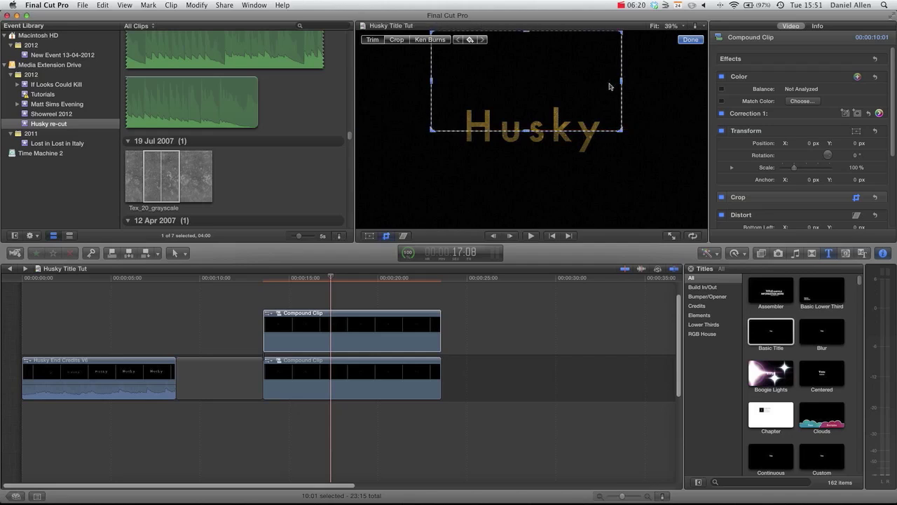
{"action": "left_click", "coordinate": [691, 40]}
{"action": "left_click", "coordinate": [690, 40]}
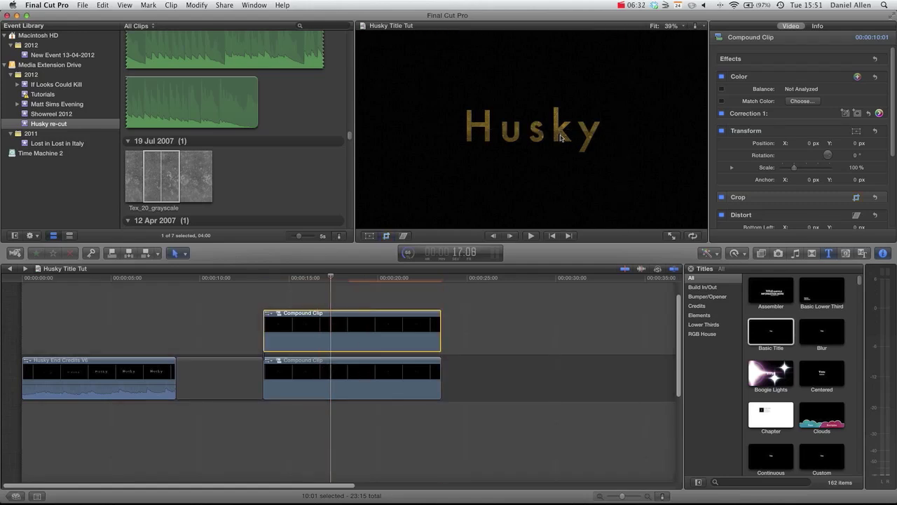
Step: Crop the top 540 px off the lower compound clip, leaving the bottom half of Husky
{"action": "left_click", "coordinate": [332, 368]}
{"action": "left_click", "coordinate": [387, 235]}
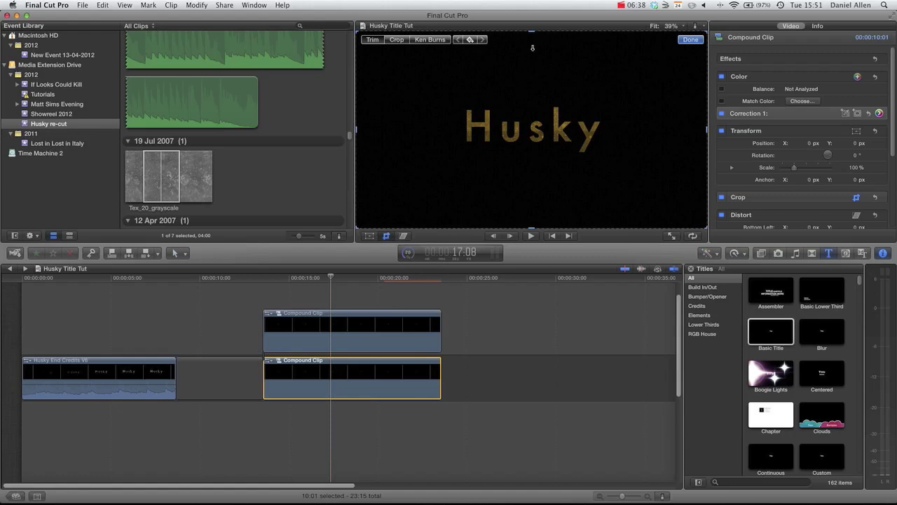
{"action": "left_click_drag", "start_coordinate": [531, 42], "coordinate": [533, 133]}
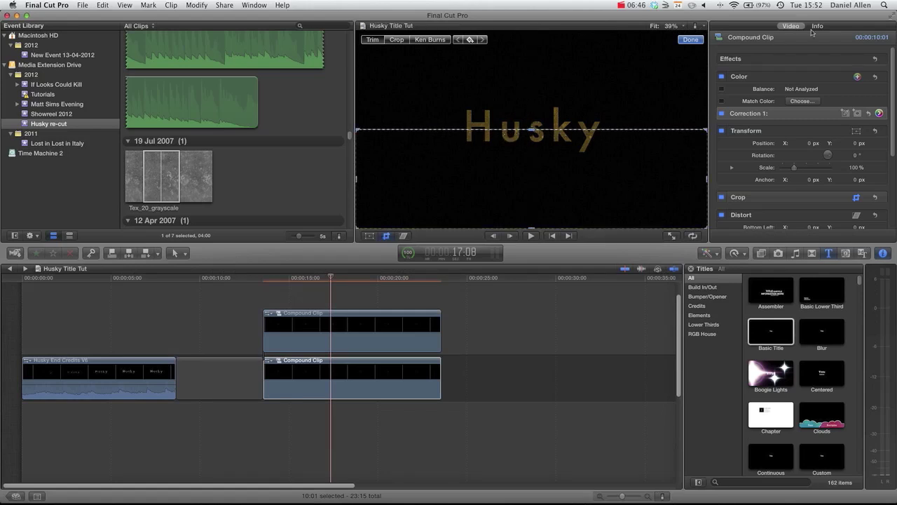
{"action": "left_click", "coordinate": [690, 40]}
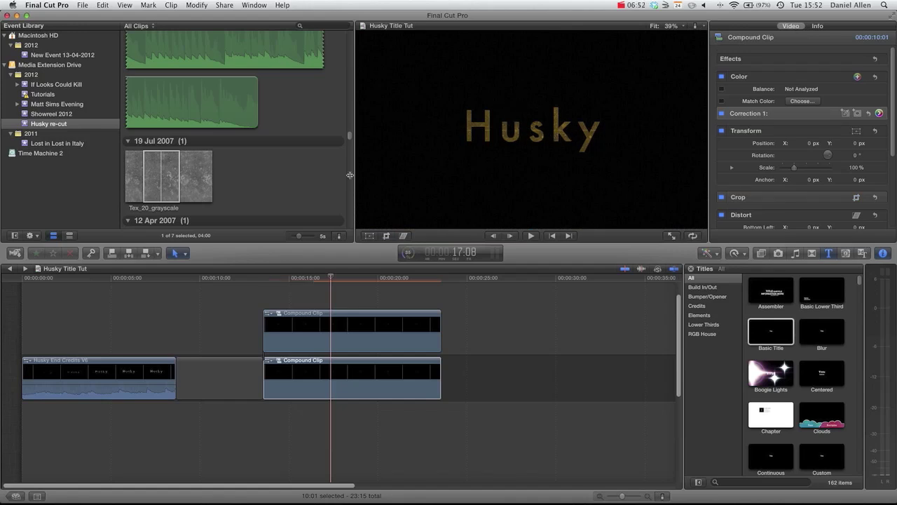
{"action": "left_click", "coordinate": [355, 369]}
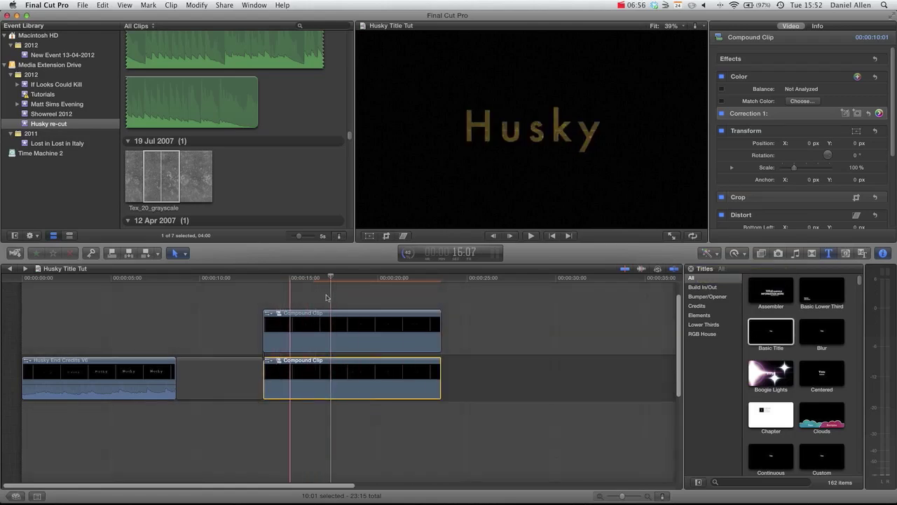
Step: Search the Effects browser for 'vign' and apply Vignette to the lower compound clip
{"action": "left_click", "coordinate": [761, 253]}
{"action": "left_click", "coordinate": [741, 484]}
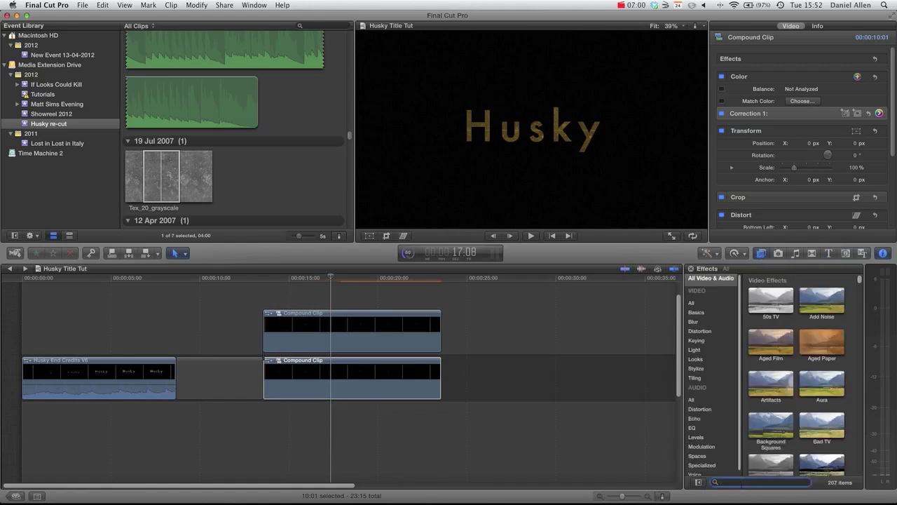
{"action": "type", "text": "vign"}
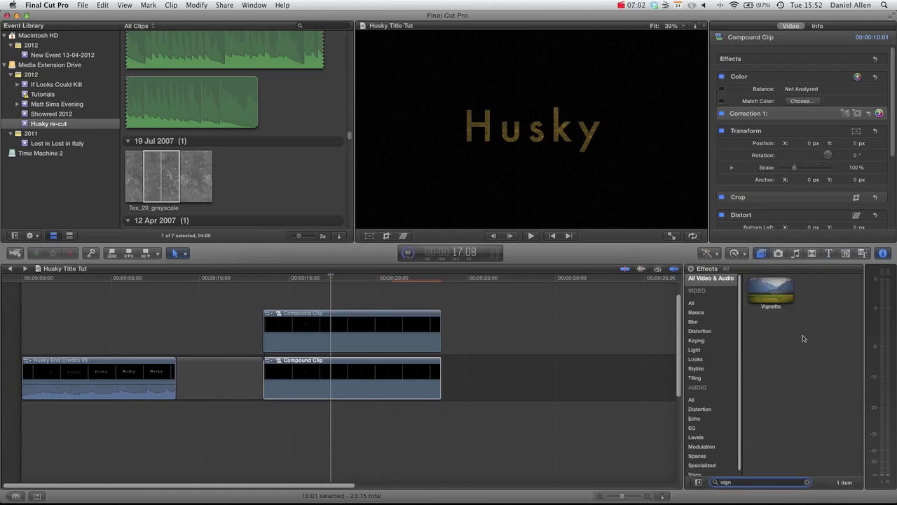
{"action": "left_click_drag", "start_coordinate": [787, 291], "coordinate": [324, 383]}
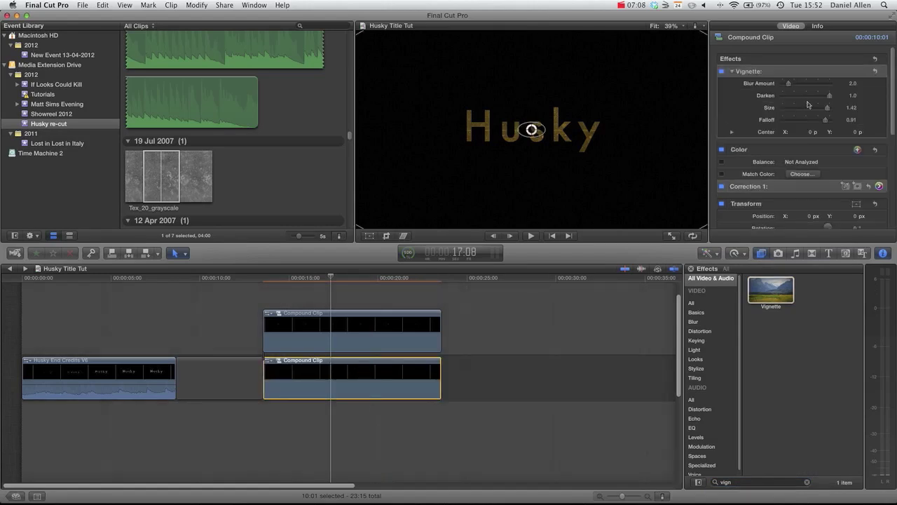
Step: Set the vignette to blur 1.0, darken 0.19, size 1.38 and falloff 0.65
{"action": "mouse_move", "coordinate": [827, 108]}
{"action": "left_mouse_down"}
{"action": "mouse_move", "coordinate": [812, 108]}
{"action": "mouse_move", "coordinate": [823, 110]}
{"action": "left_mouse_up"}
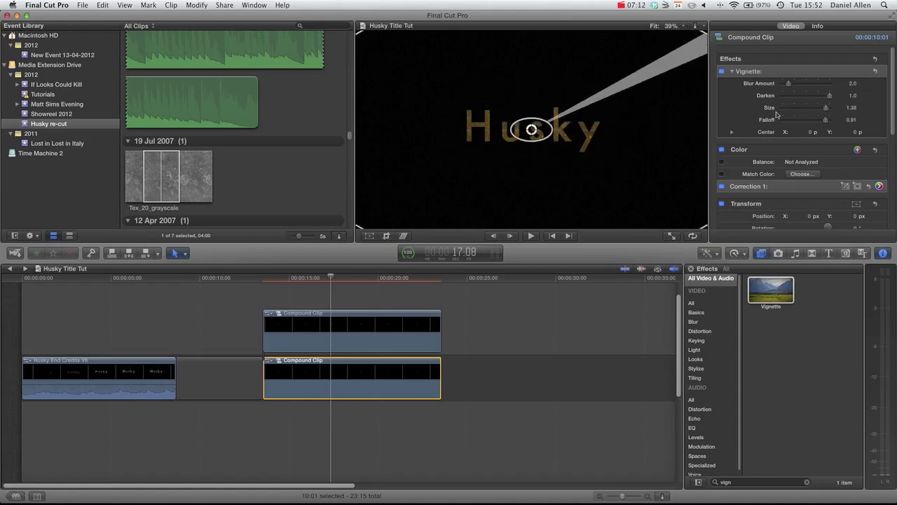
{"action": "left_click_drag", "start_coordinate": [823, 122], "coordinate": [792, 96]}
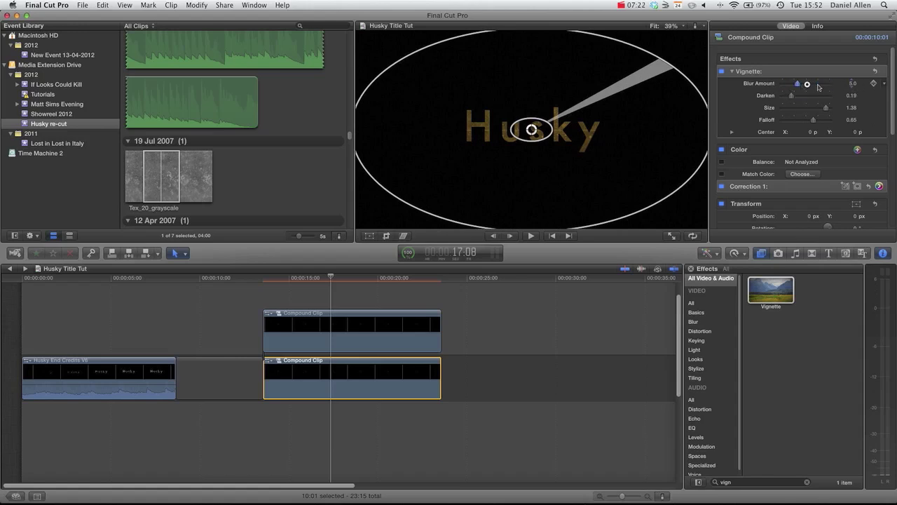
{"action": "left_click", "coordinate": [852, 83]}
{"action": "left_click", "coordinate": [507, 304]}
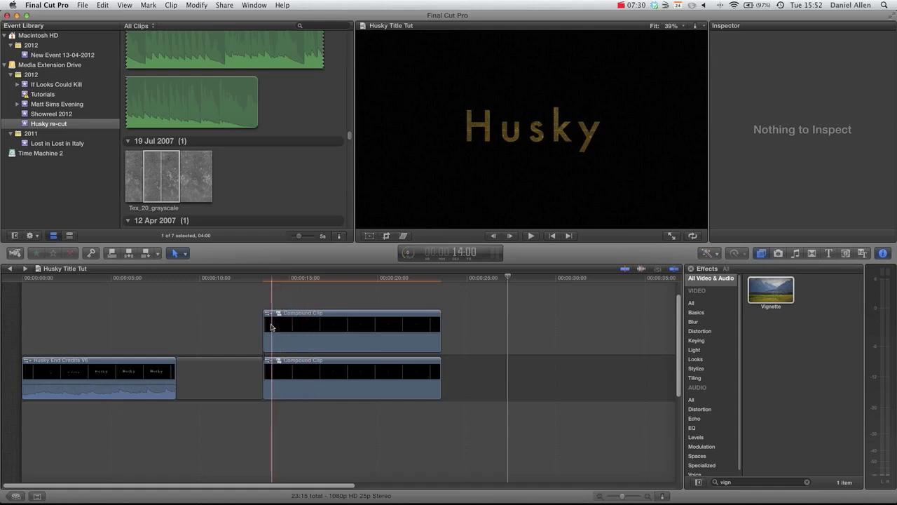
Step: Add a transform keyframe on the upper compound clip's first frame
{"action": "left_click", "coordinate": [272, 326]}
{"action": "key", "text": "space"}
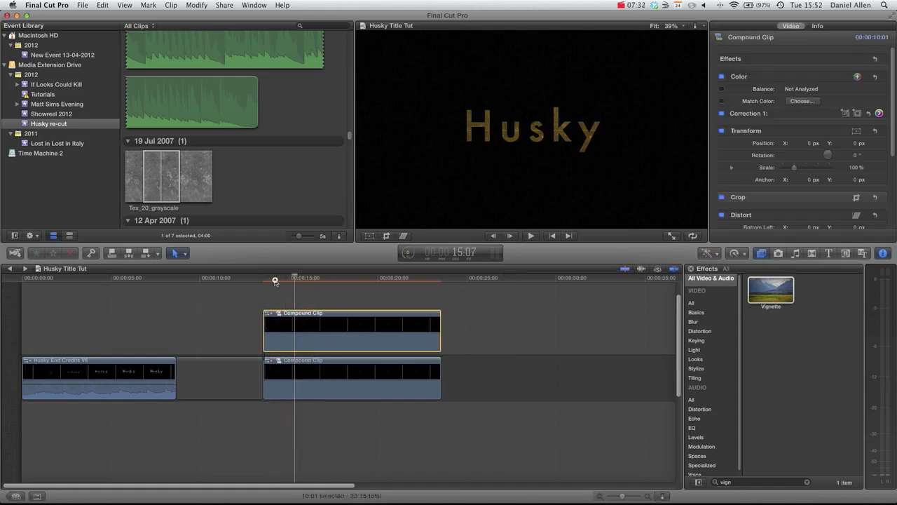
{"action": "key", "text": "Up"}
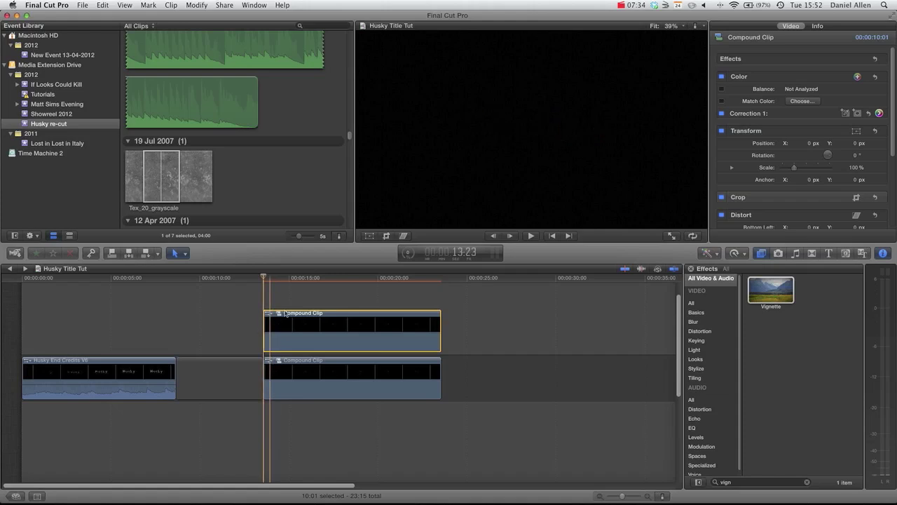
{"action": "left_click", "coordinate": [263, 278]}
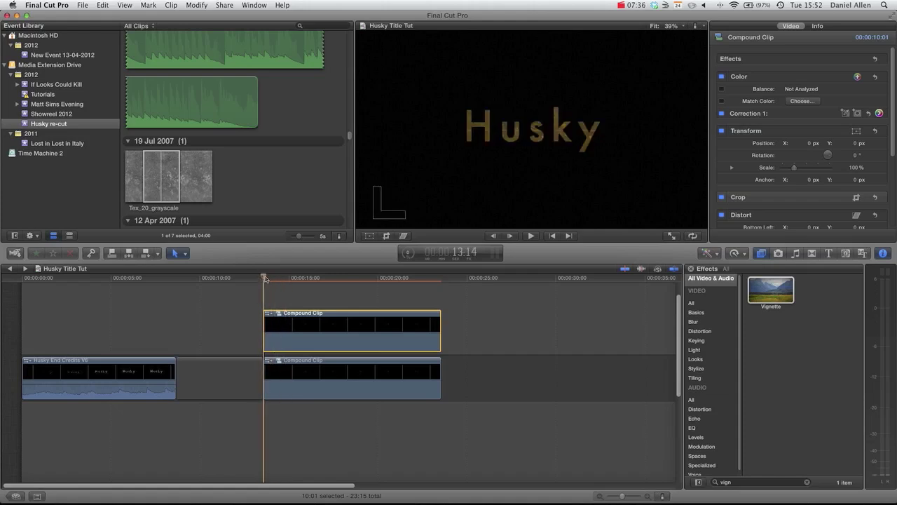
{"action": "left_click", "coordinate": [368, 236]}
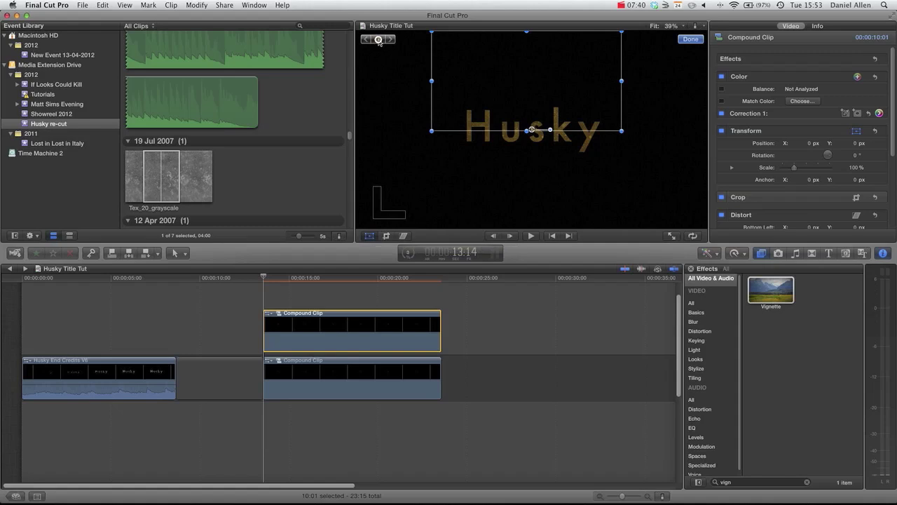
{"action": "left_click", "coordinate": [379, 39]}
Step: Keyframe the clip's end with the top half of Husky shifted sideways
{"action": "left_click", "coordinate": [422, 279]}
{"action": "left_click_drag", "start_coordinate": [425, 279], "coordinate": [440, 280]}
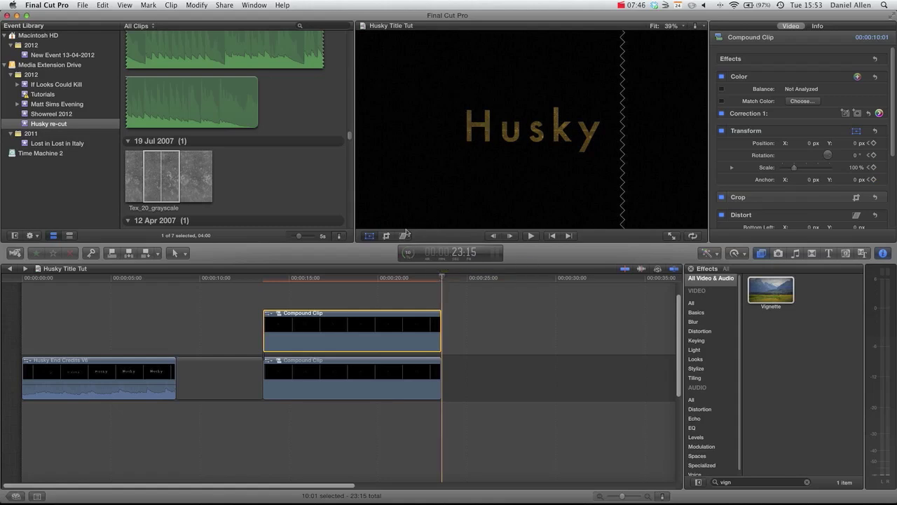
{"action": "key", "text": "Left"}
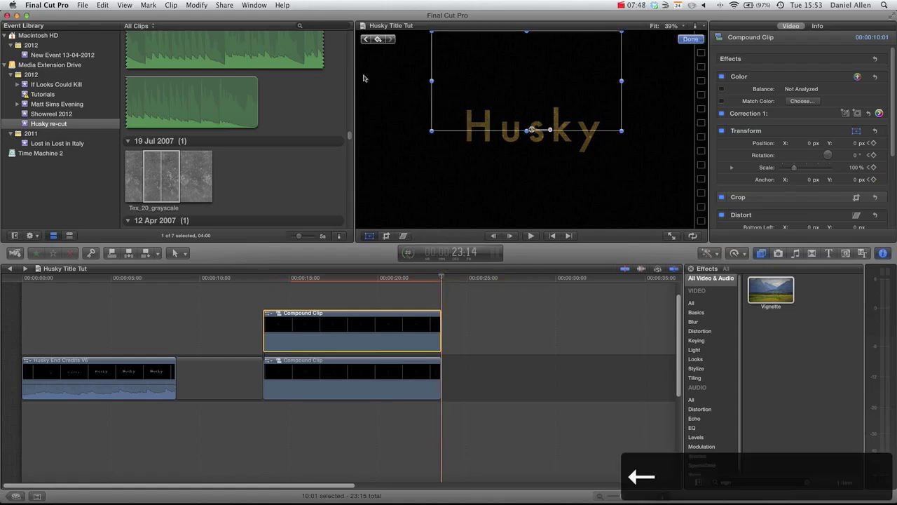
{"action": "left_click", "coordinate": [379, 39]}
{"action": "left_click_drag", "start_coordinate": [534, 132], "coordinate": [527, 134]}
{"action": "key", "text": "Down"}
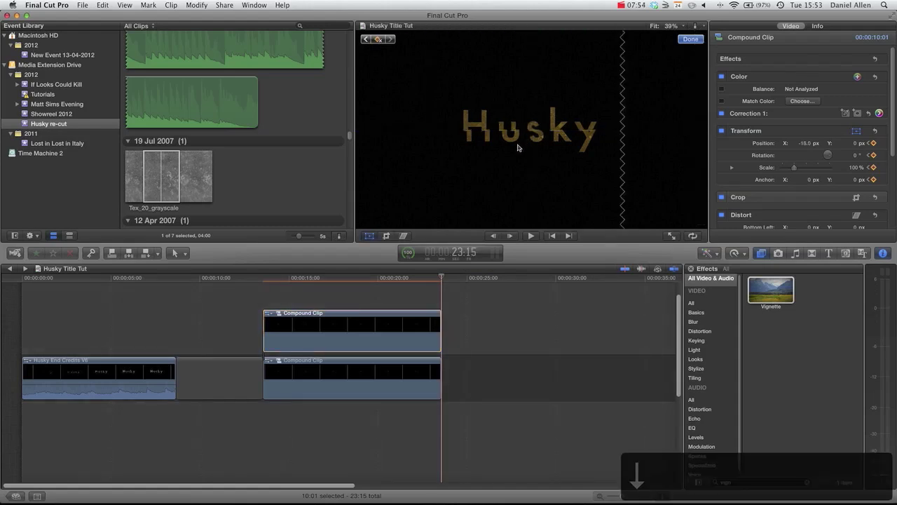
{"action": "left_click", "coordinate": [416, 322]}
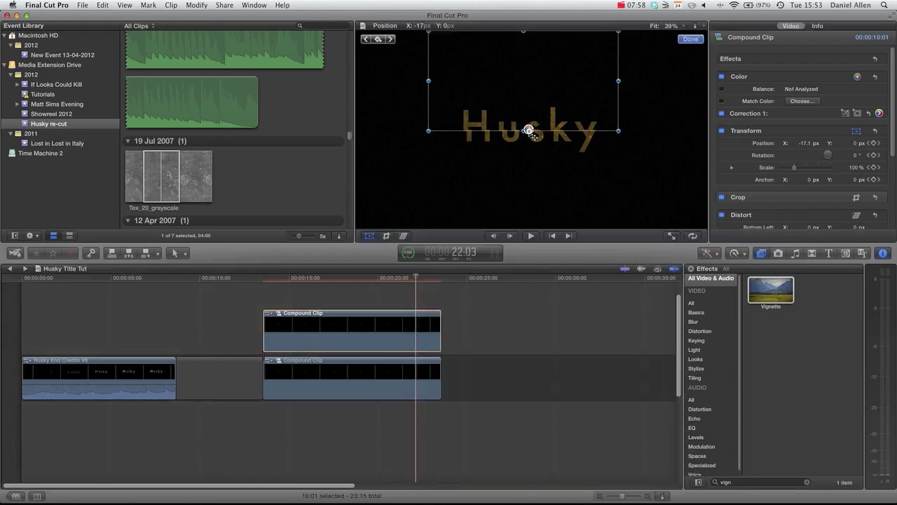
{"action": "left_click_drag", "start_coordinate": [527, 132], "coordinate": [529, 132]}
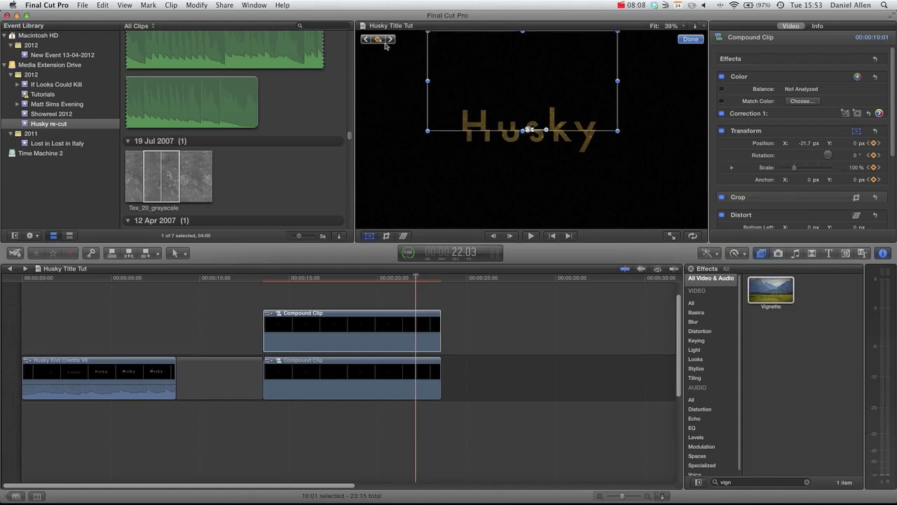
Step: Trim both compound clips to end around 22:02 and scrub to review the slide
{"action": "left_click", "coordinate": [367, 281]}
{"action": "left_click_drag", "start_coordinate": [340, 280], "coordinate": [415, 281]}
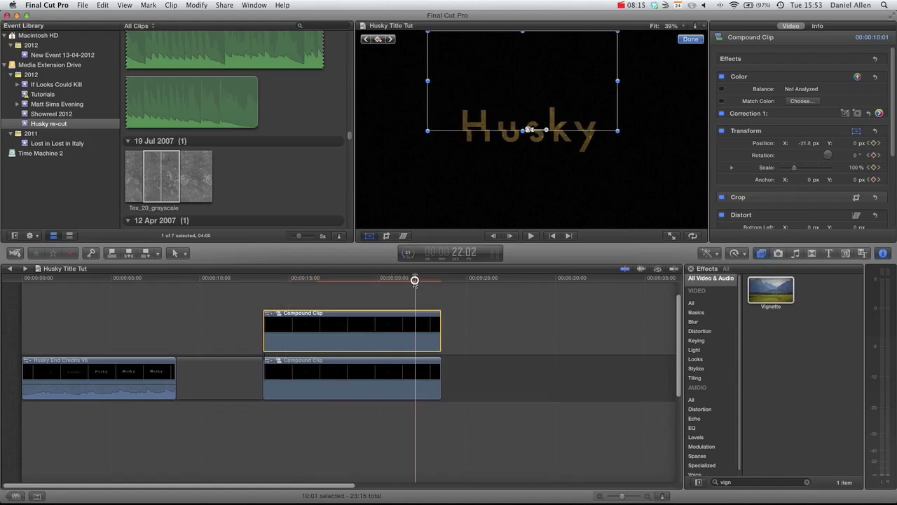
{"action": "left_click_drag", "start_coordinate": [441, 317], "coordinate": [415, 316]}
{"action": "left_click_drag", "start_coordinate": [440, 365], "coordinate": [416, 363]}
{"action": "left_click_drag", "start_coordinate": [251, 281], "coordinate": [406, 279]}
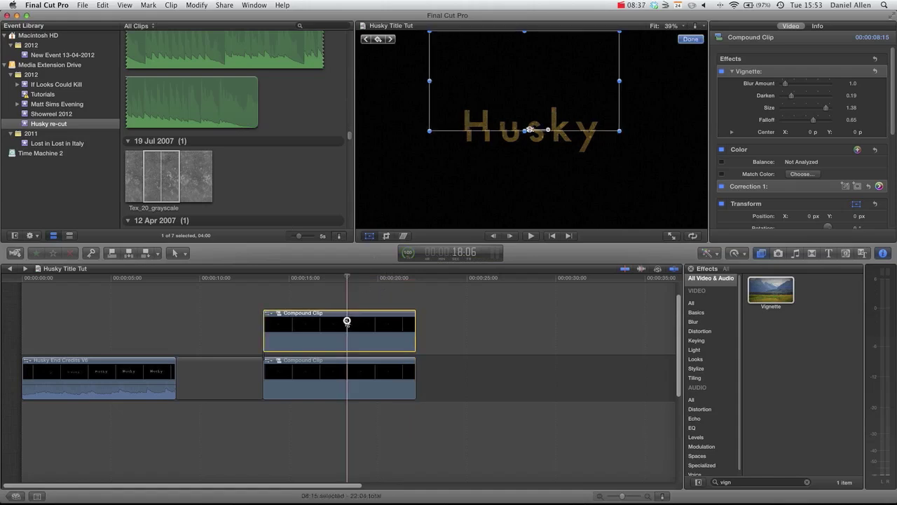
Step: Apply Gaussian Blur from the blur effects to the lower compound clip
{"action": "left_click", "coordinate": [344, 367]}
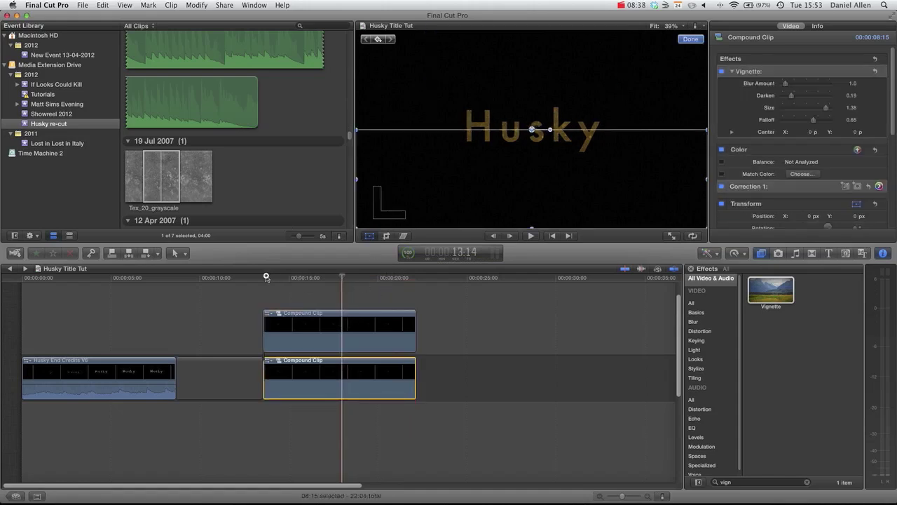
{"action": "left_click", "coordinate": [266, 277]}
{"action": "left_click", "coordinate": [758, 486]}
{"action": "type", "text": "blur"}
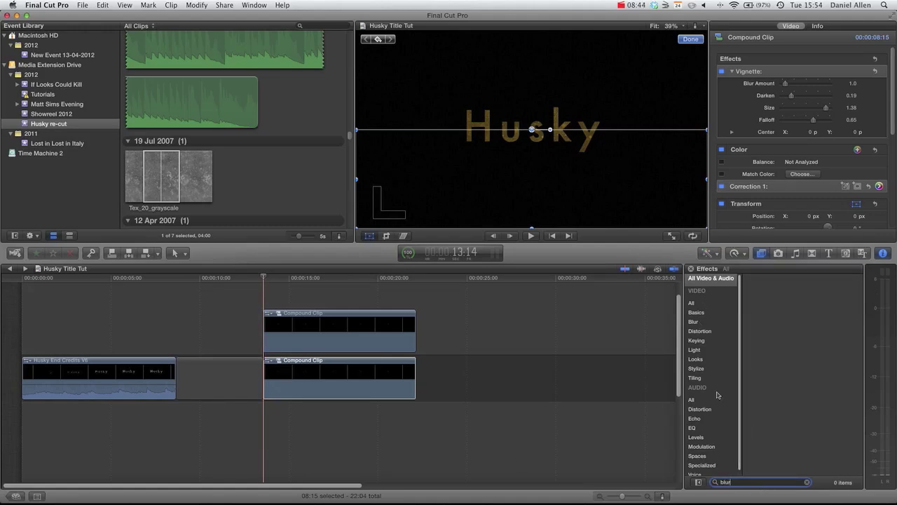
{"action": "left_click", "coordinate": [806, 482]}
{"action": "left_click", "coordinate": [692, 323]}
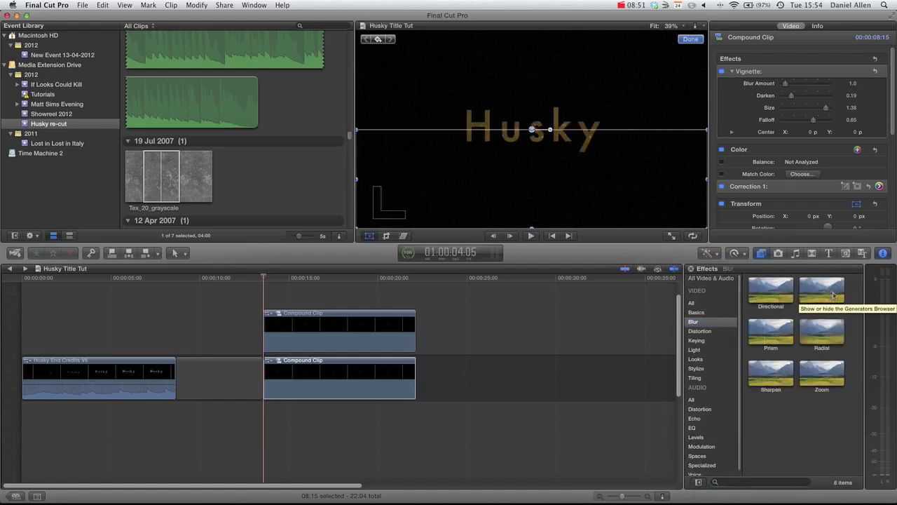
{"action": "left_click_drag", "start_coordinate": [824, 291], "coordinate": [343, 371]}
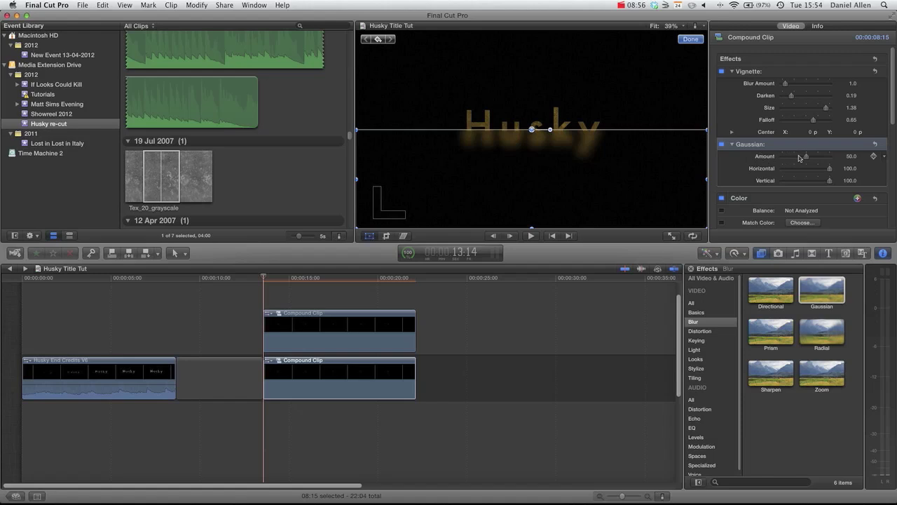
Step: Keyframe Gaussian Amount at 0 on the first frame and again on the last frame
{"action": "left_click_drag", "start_coordinate": [797, 157], "coordinate": [758, 157]}
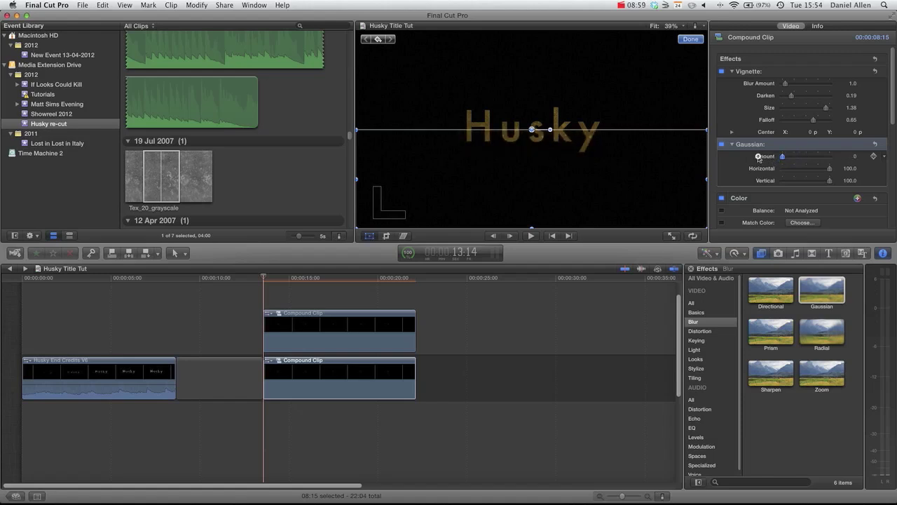
{"action": "left_click", "coordinate": [874, 156]}
{"action": "left_click", "coordinate": [301, 279]}
{"action": "left_click_drag", "start_coordinate": [365, 281], "coordinate": [415, 280]}
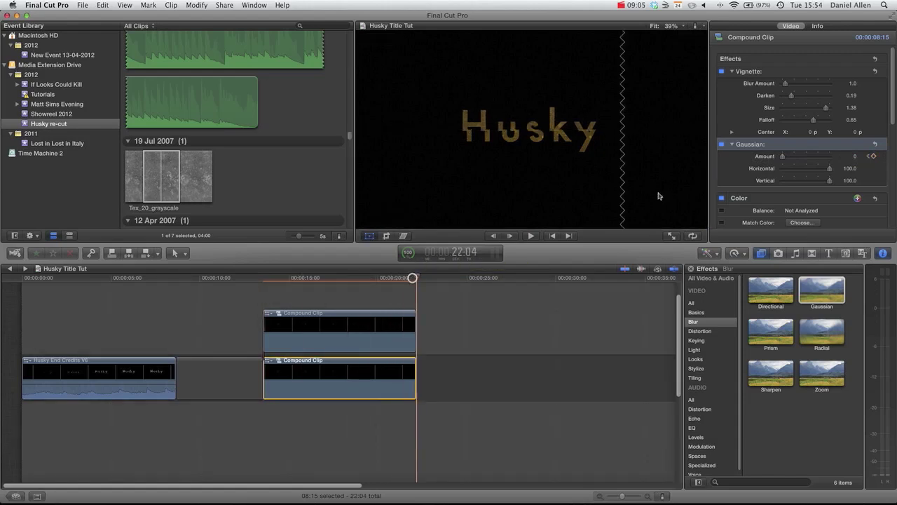
{"action": "left_click", "coordinate": [873, 156]}
{"action": "left_click", "coordinate": [309, 281]}
{"action": "left_click_drag", "start_coordinate": [309, 280], "coordinate": [264, 281]}
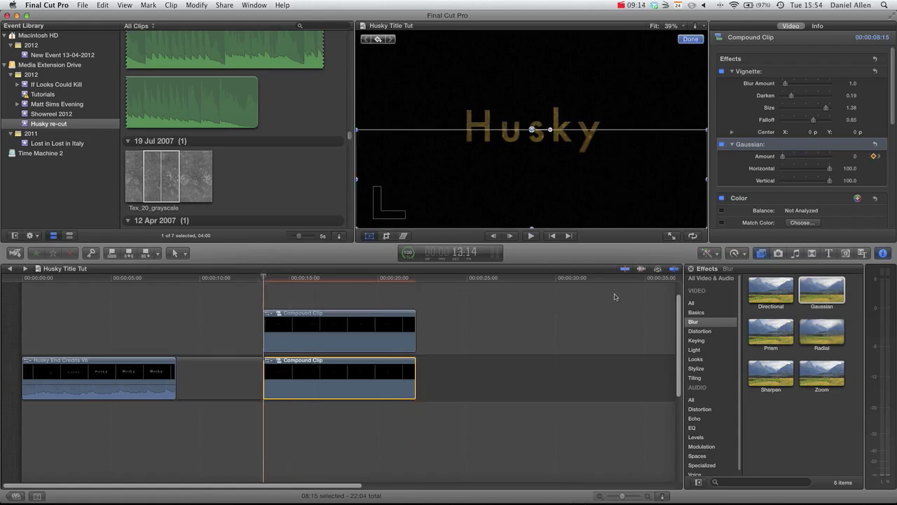
Step: Keyframe Vignette Darken at 0.19 on the first frame and 1.0 on the last frame
{"action": "left_click", "coordinate": [743, 408]}
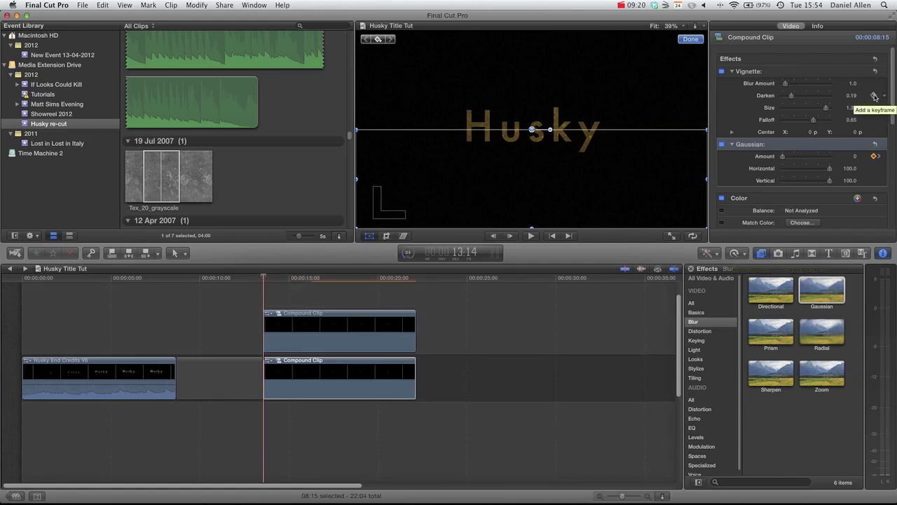
{"action": "left_click", "coordinate": [874, 95]}
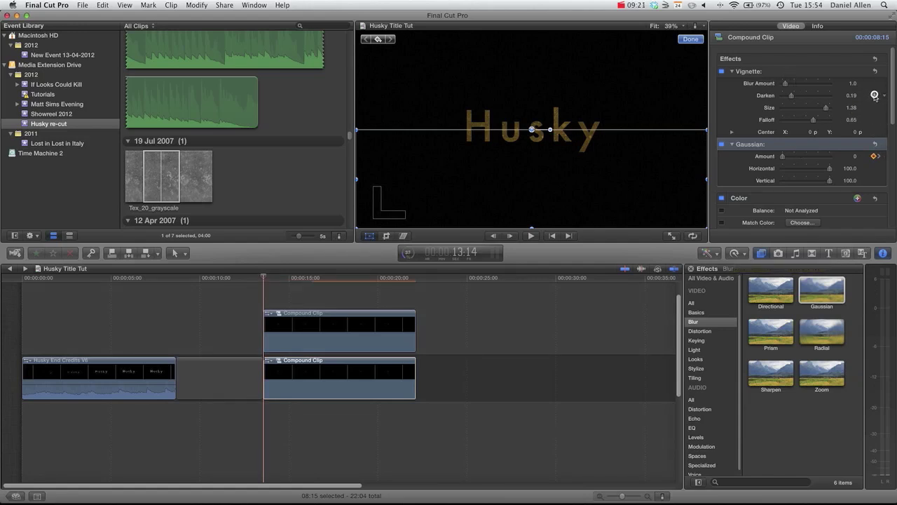
{"action": "left_click", "coordinate": [412, 278]}
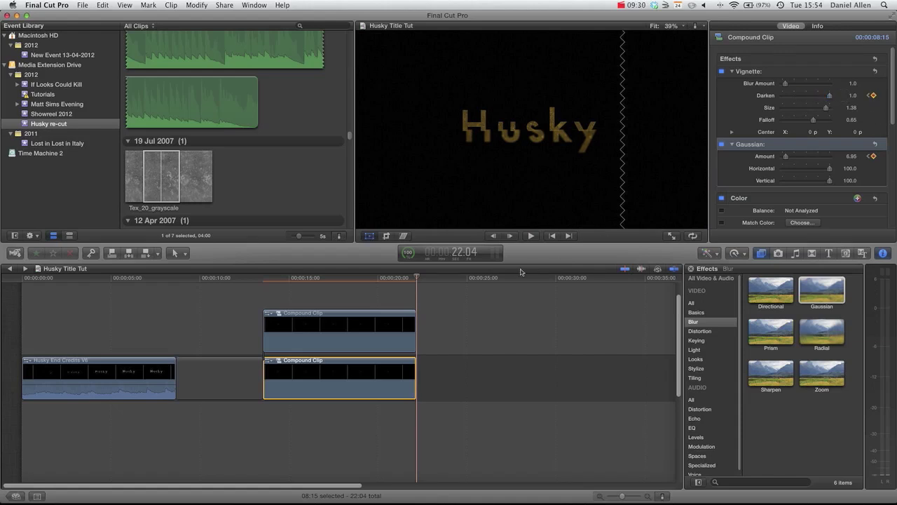
{"action": "left_click", "coordinate": [265, 278]}
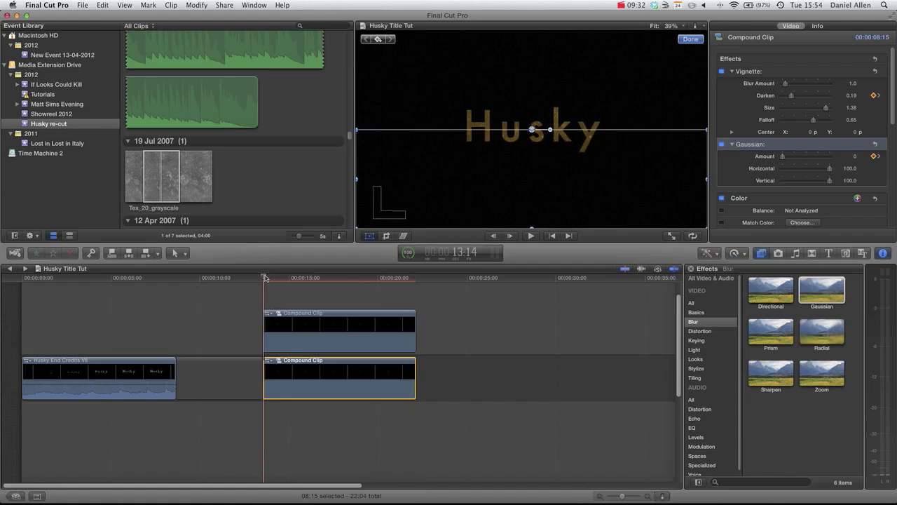
{"action": "left_click", "coordinate": [690, 40]}
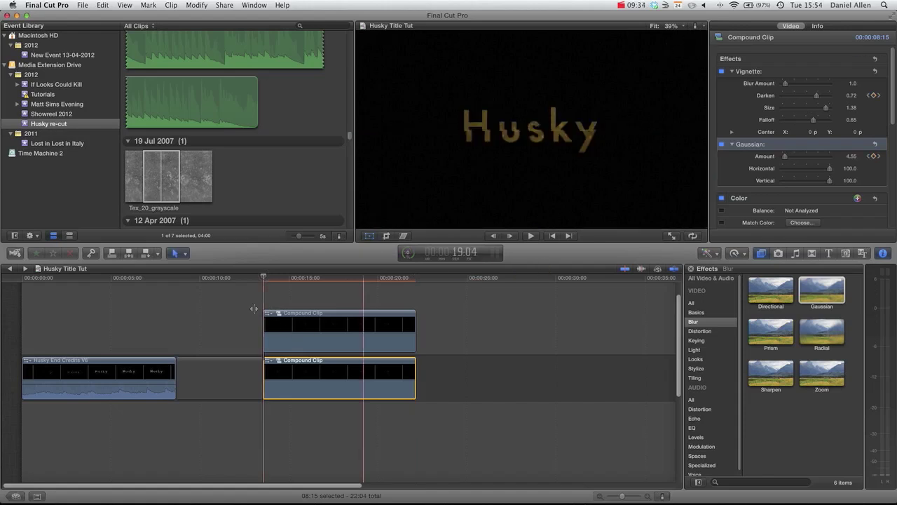
{"action": "key", "text": "space"}
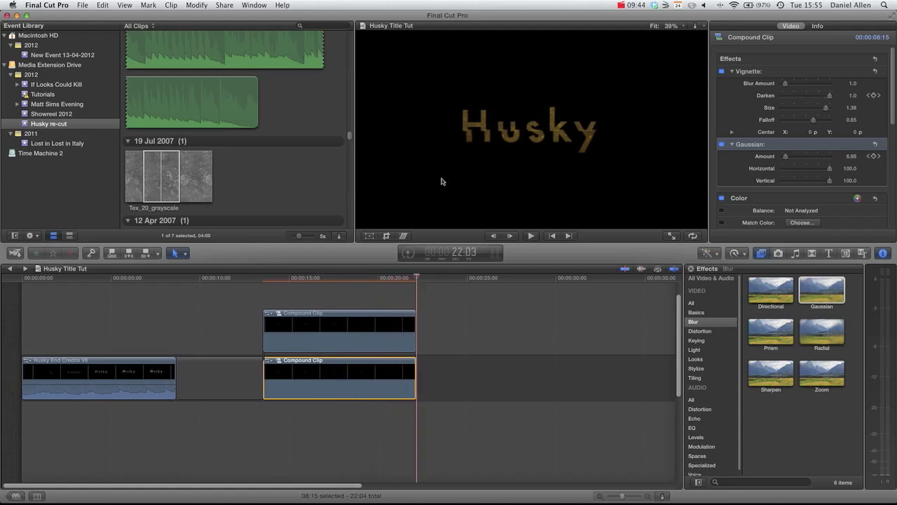
{"action": "key", "text": "space"}
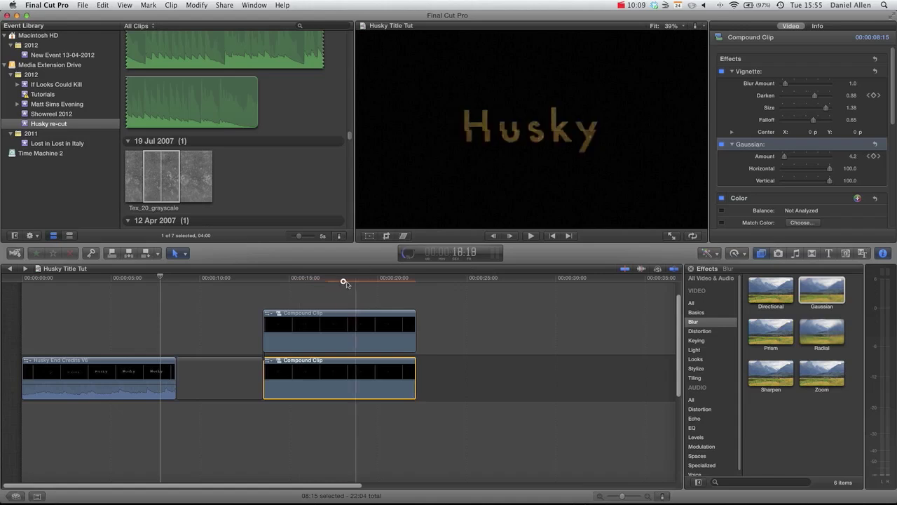
{"action": "left_click_drag", "start_coordinate": [347, 282], "coordinate": [371, 274]}
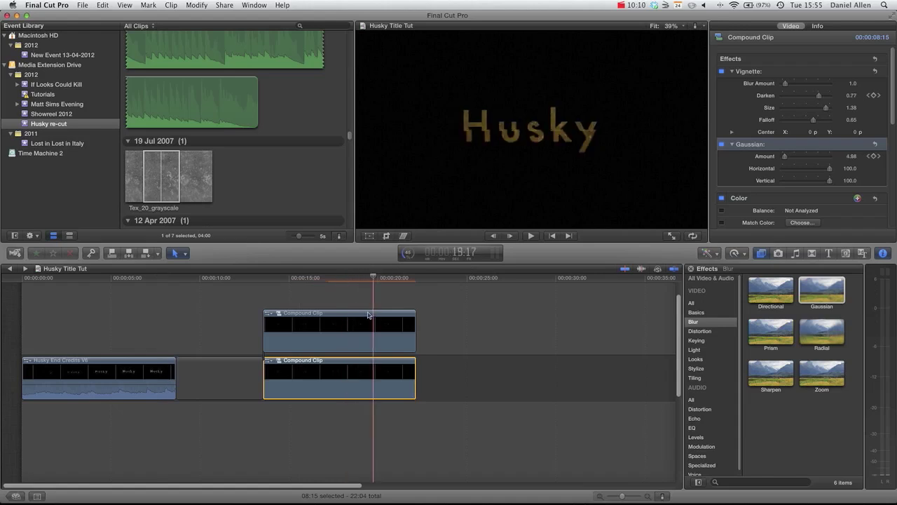
{"action": "left_click", "coordinate": [367, 313]}
{"action": "left_click", "coordinate": [385, 236]}
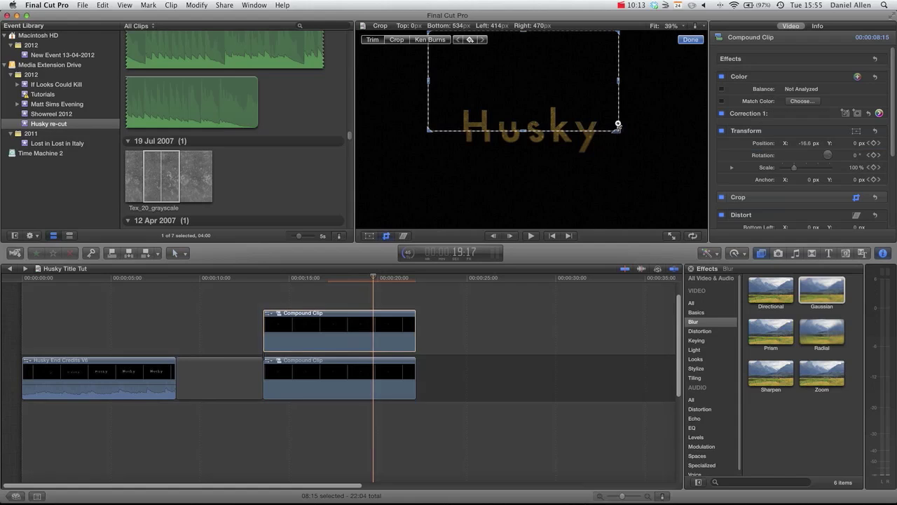
{"action": "left_click_drag", "start_coordinate": [619, 125], "coordinate": [619, 120]}
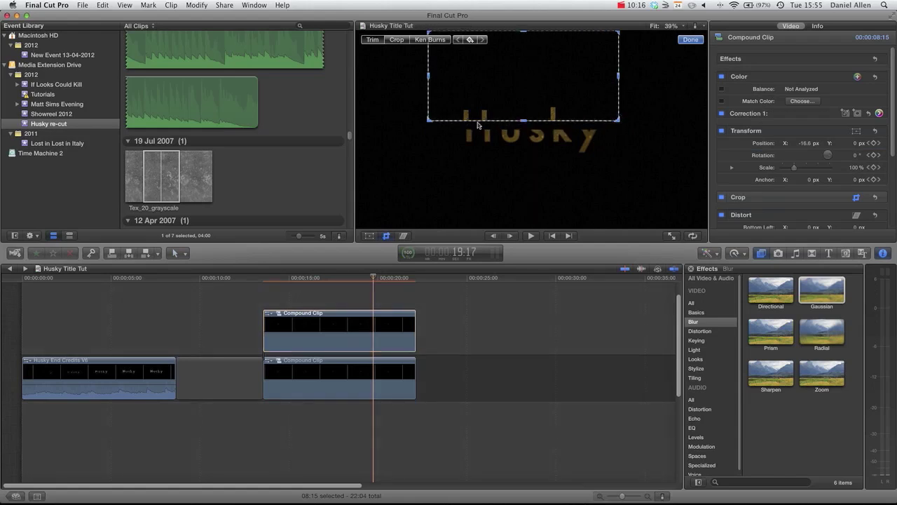
{"action": "key", "text": "cmd+z"}
{"action": "left_click", "coordinate": [403, 40]}
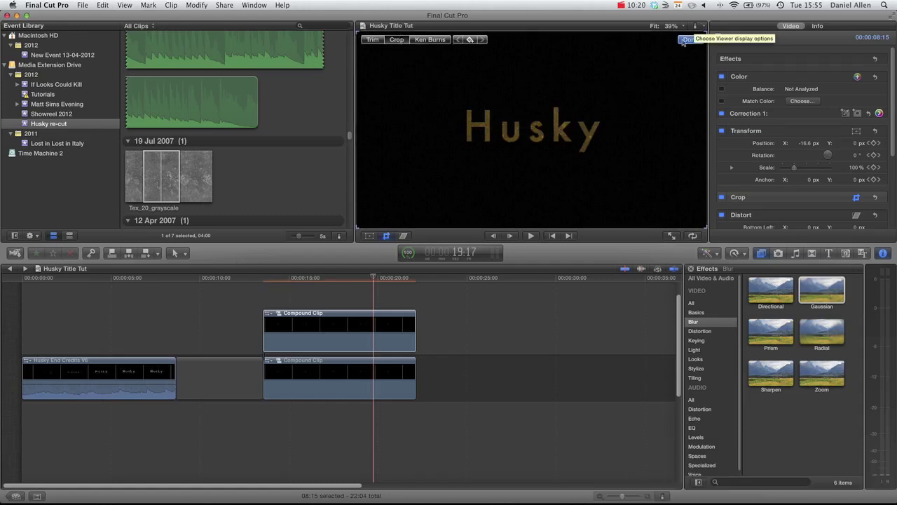
{"action": "left_click", "coordinate": [377, 40]}
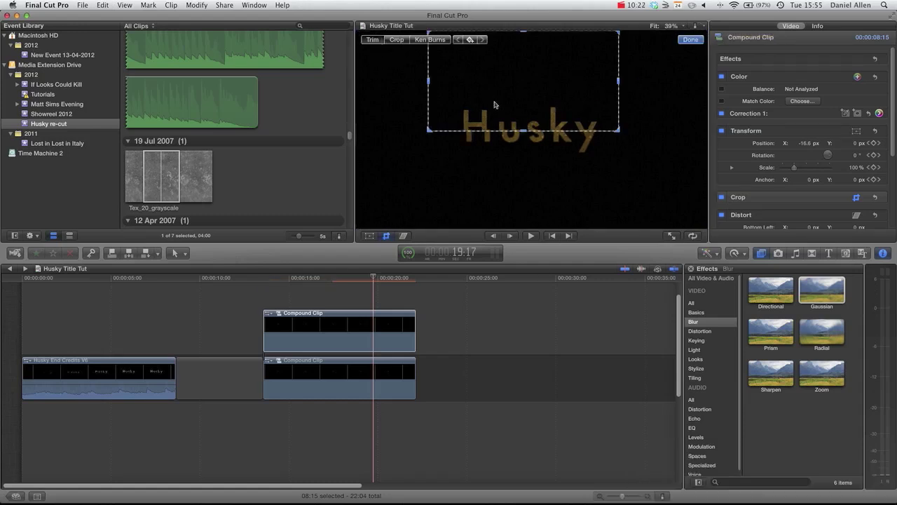
{"action": "left_click", "coordinate": [691, 40]}
{"action": "left_click", "coordinate": [330, 325]}
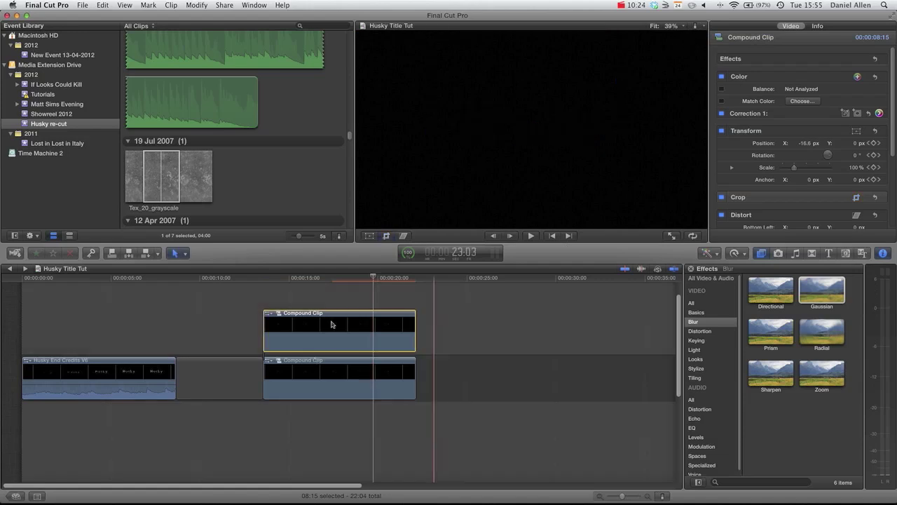
{"action": "left_click", "coordinate": [297, 279]}
{"action": "left_click", "coordinate": [334, 279]}
{"action": "left_click_drag", "start_coordinate": [334, 279], "coordinate": [348, 278]}
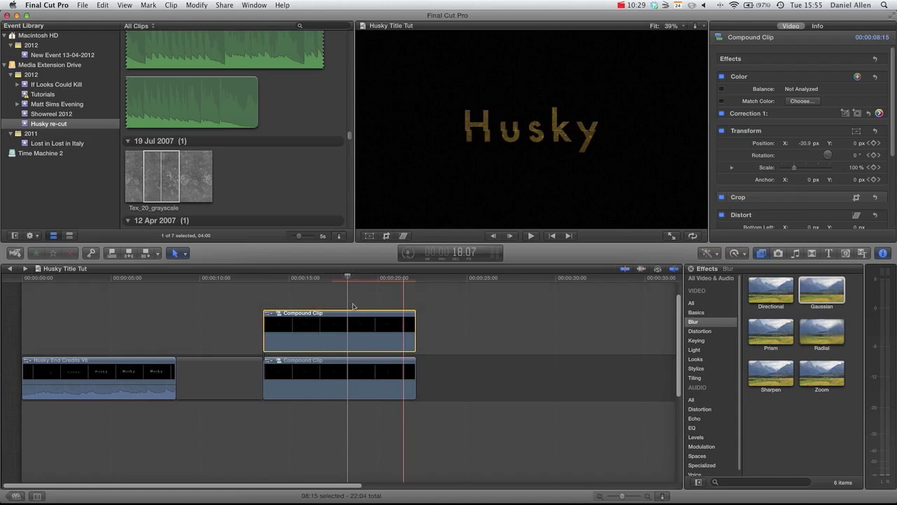
Step: Combine the two stacked compound clips into one new compound clip
{"action": "left_click_drag", "start_coordinate": [316, 286], "coordinate": [386, 397]}
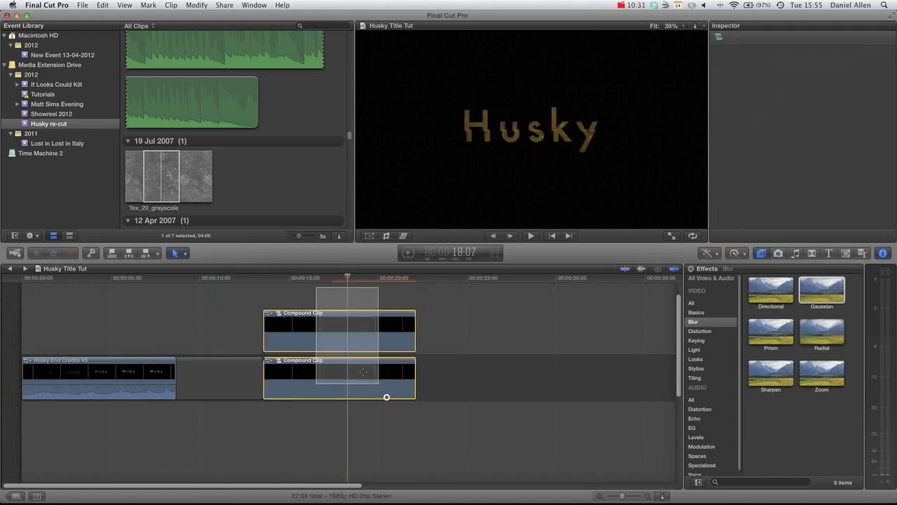
{"action": "right_click", "coordinate": [332, 346]}
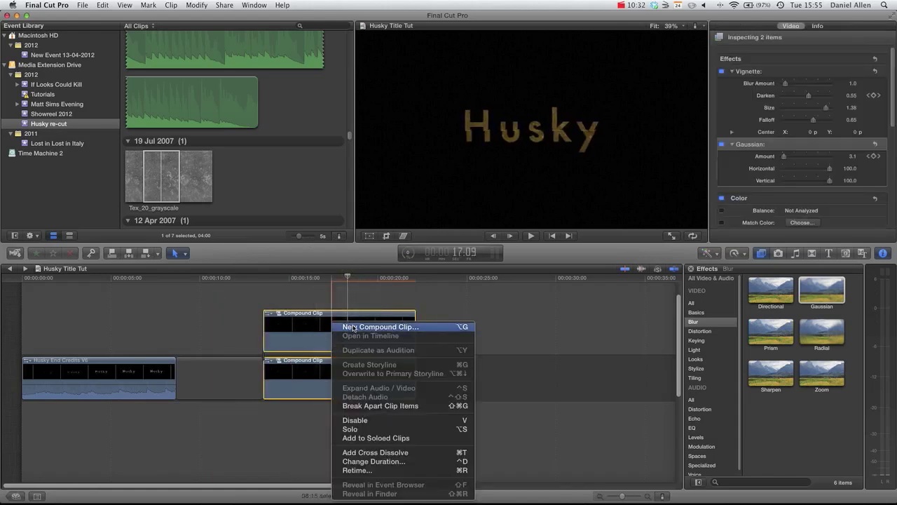
{"action": "left_click", "coordinate": [353, 327]}
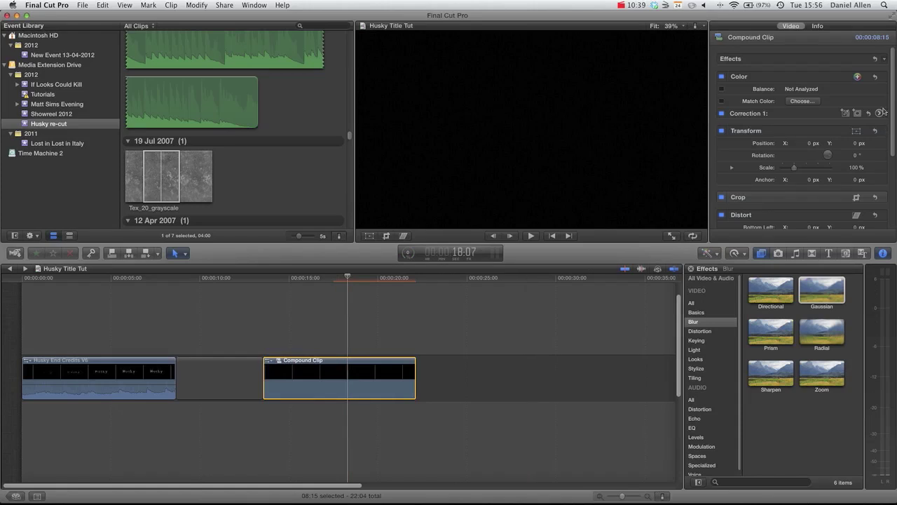
Step: Tint the compound clip blue-grey with exposure at shadows -31%, midtones 25%, highlights 66%
{"action": "left_click", "coordinate": [881, 113]}
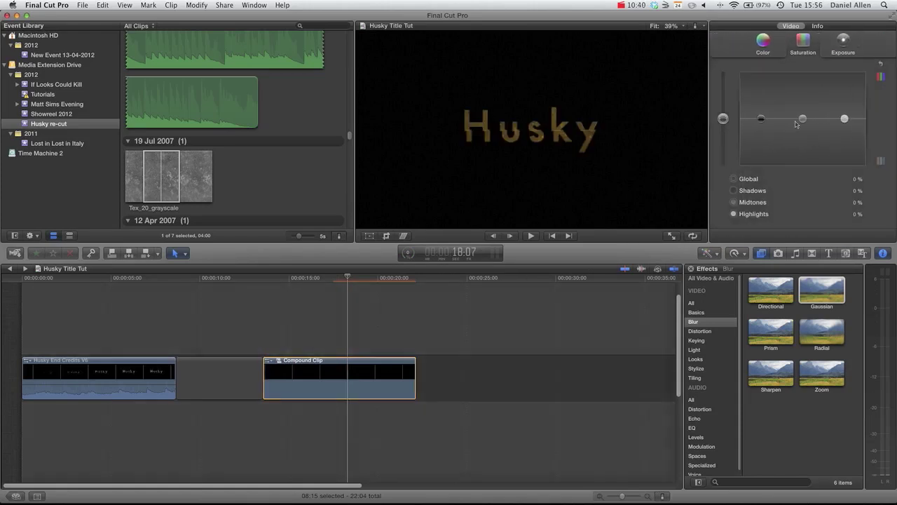
{"action": "left_click", "coordinate": [763, 42]}
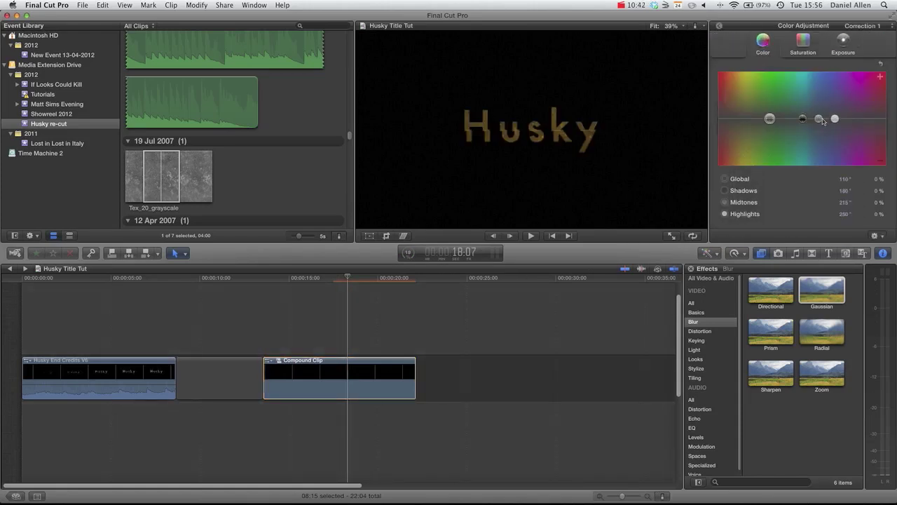
{"action": "mouse_move", "coordinate": [835, 119]}
{"action": "left_mouse_down"}
{"action": "mouse_move", "coordinate": [830, 85]}
{"action": "mouse_move", "coordinate": [831, 108]}
{"action": "left_mouse_up"}
{"action": "left_click_drag", "start_coordinate": [769, 117], "coordinate": [818, 66]}
{"action": "left_click", "coordinate": [838, 45]}
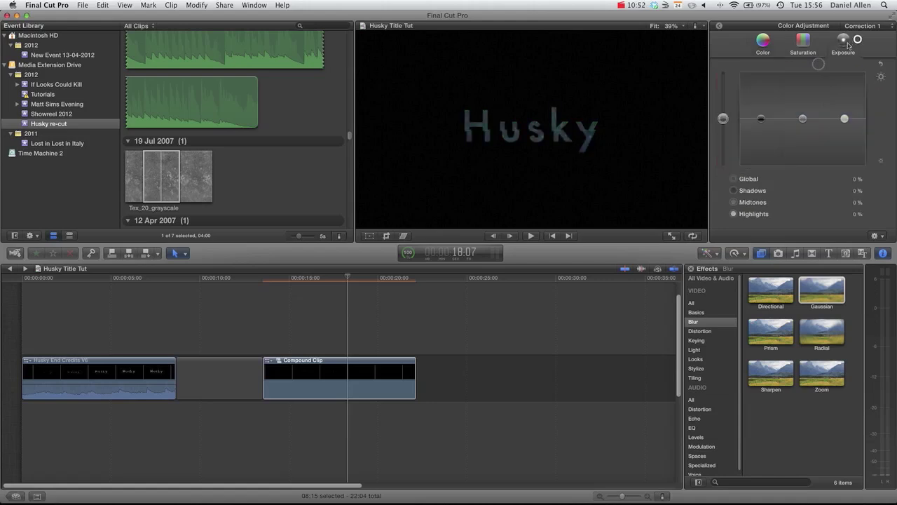
{"action": "left_click_drag", "start_coordinate": [846, 118], "coordinate": [846, 78]}
{"action": "left_click_drag", "start_coordinate": [803, 118], "coordinate": [761, 133]}
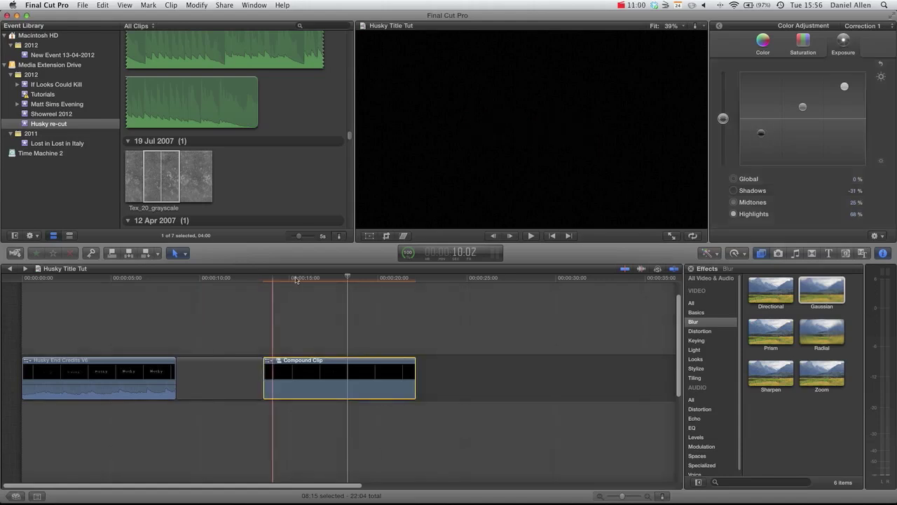
{"action": "left_click", "coordinate": [288, 378]}
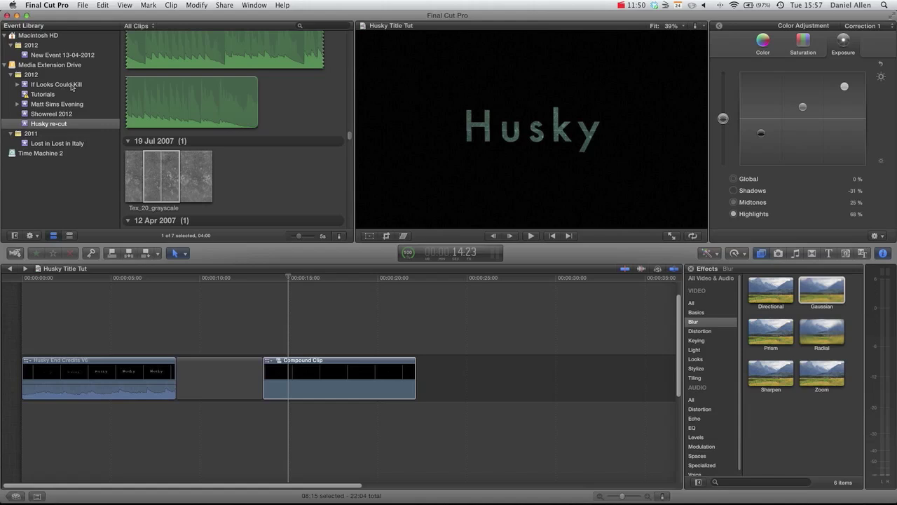
{"action": "key", "text": "super+2"}
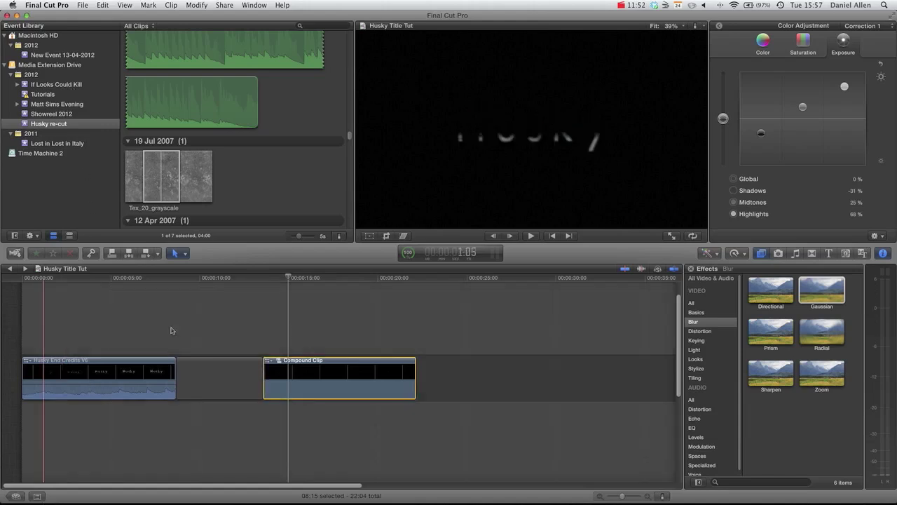